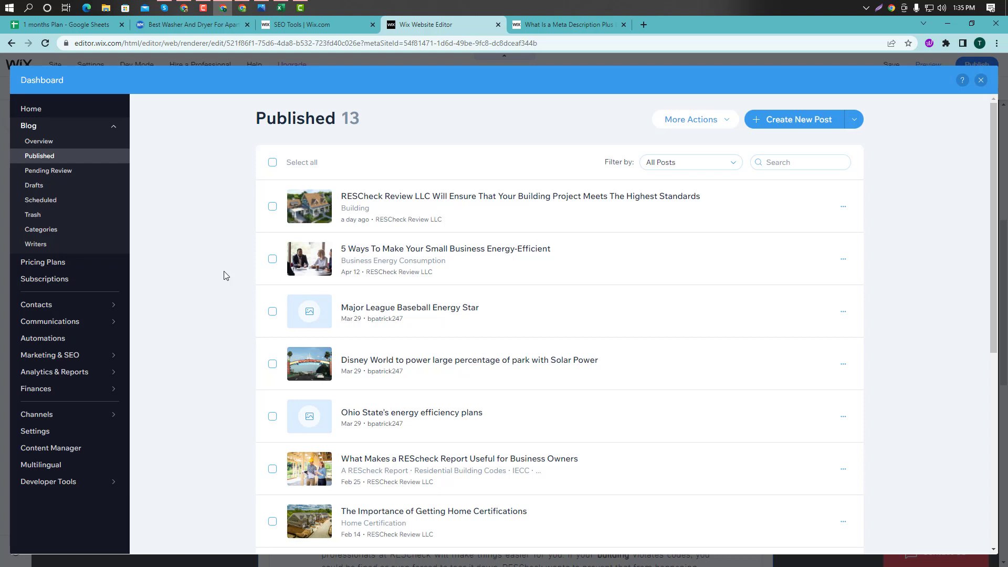
- Switch to the All Issues Solving Sheet in Google Sheets and review the listed page URLs against their meta descriptions
{"action": "left_click", "coordinate": [221, 9]}
{"action": "left_click", "coordinate": [452, 437]}
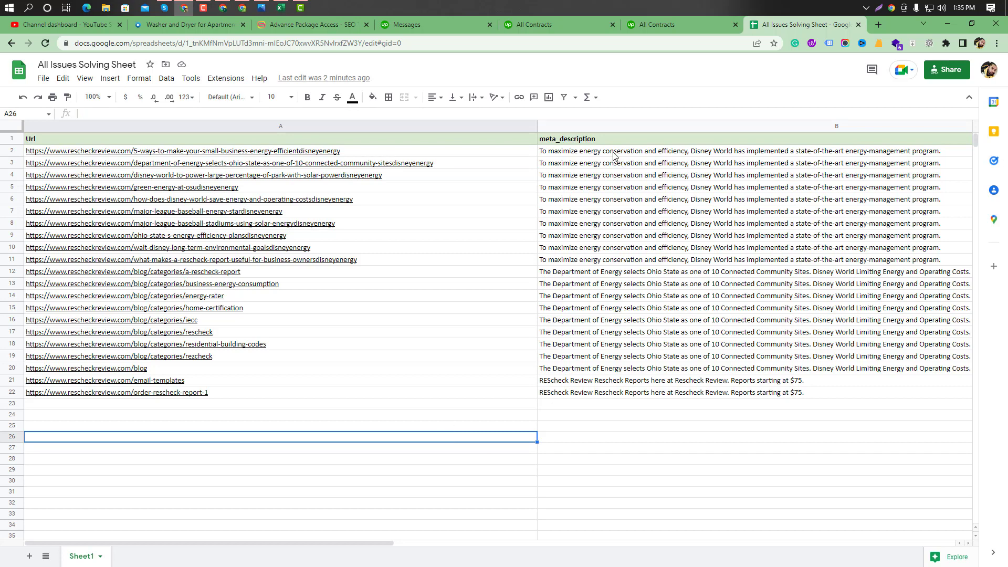
{"action": "left_click_drag", "start_coordinate": [617, 153], "coordinate": [623, 404]}
{"action": "left_click", "coordinate": [542, 474]}
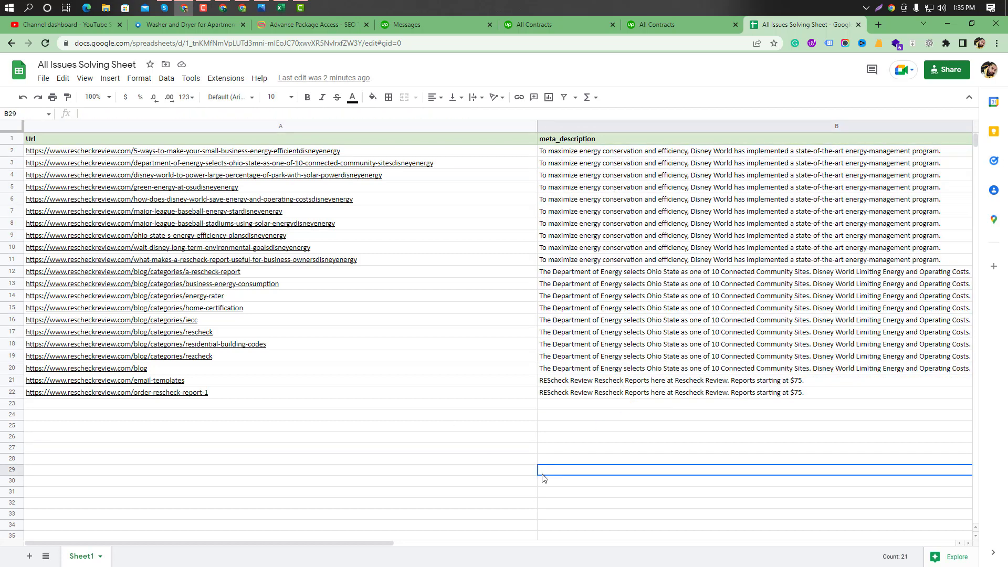
{"action": "left_click_drag", "start_coordinate": [593, 153], "coordinate": [604, 407]}
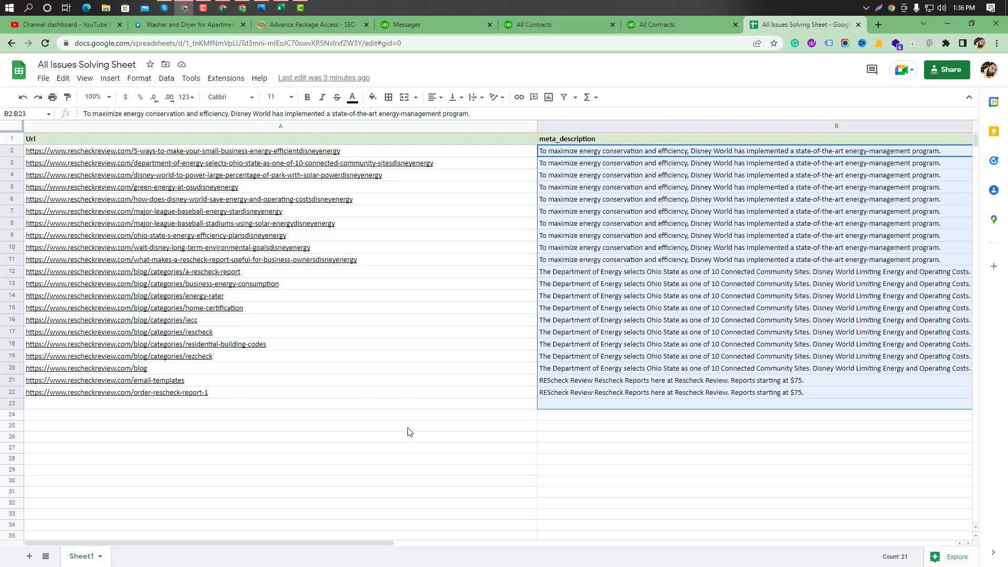
{"action": "left_click", "coordinate": [429, 418]}
{"action": "left_click", "coordinate": [323, 151]}
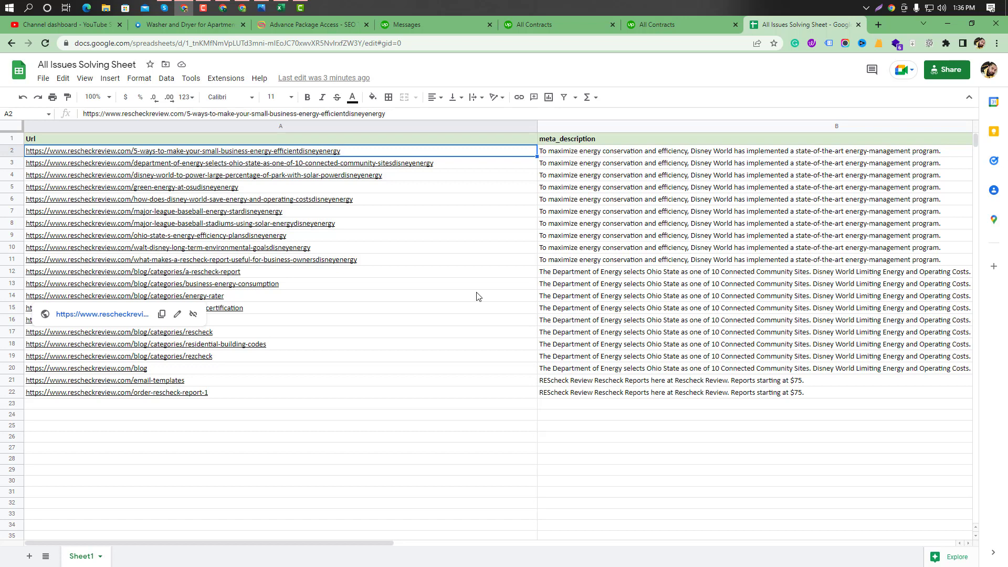
{"action": "left_click", "coordinate": [161, 167]}
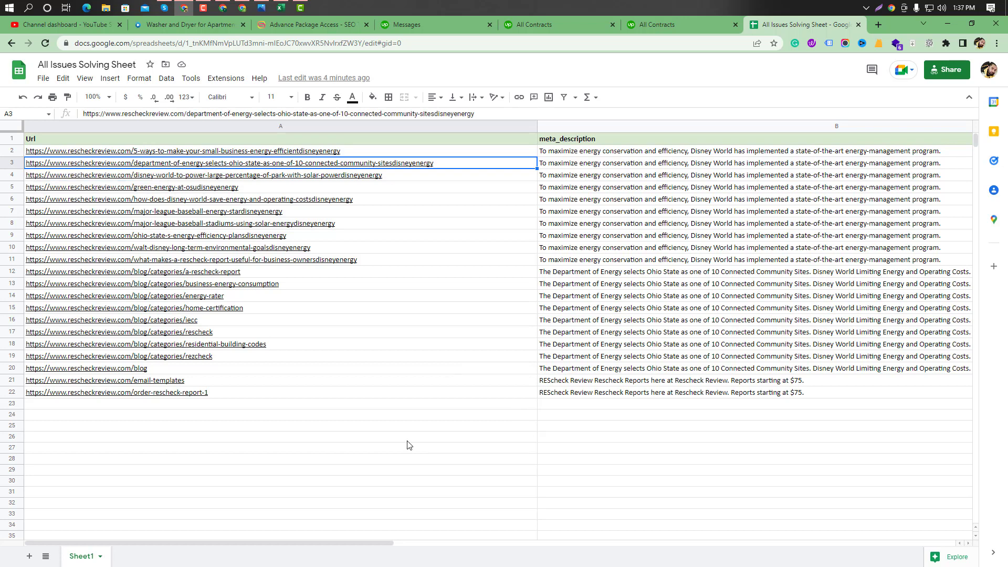
{"action": "left_click", "coordinate": [555, 175]}
{"action": "left_click", "coordinate": [552, 152]}
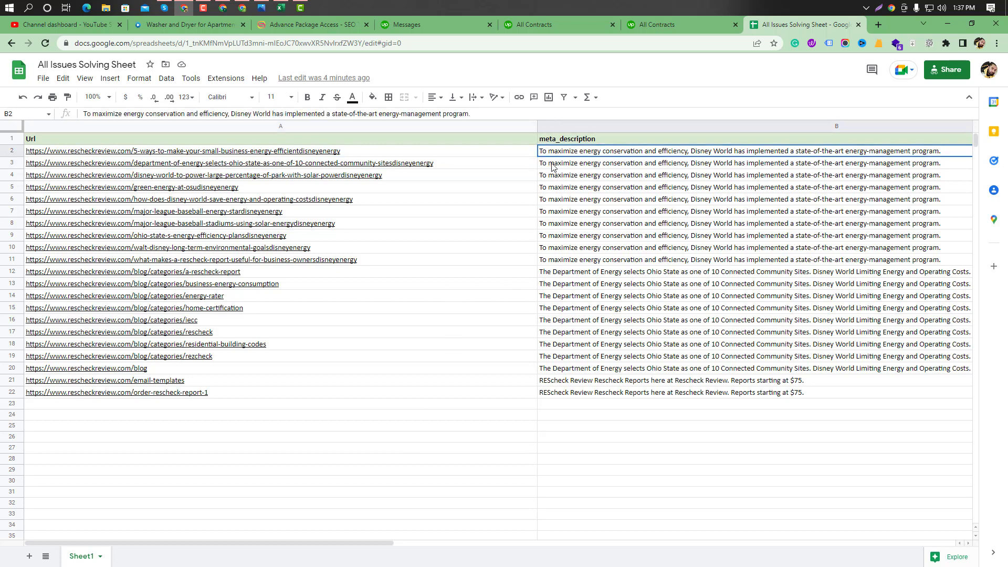
{"action": "left_click", "coordinate": [552, 167]}
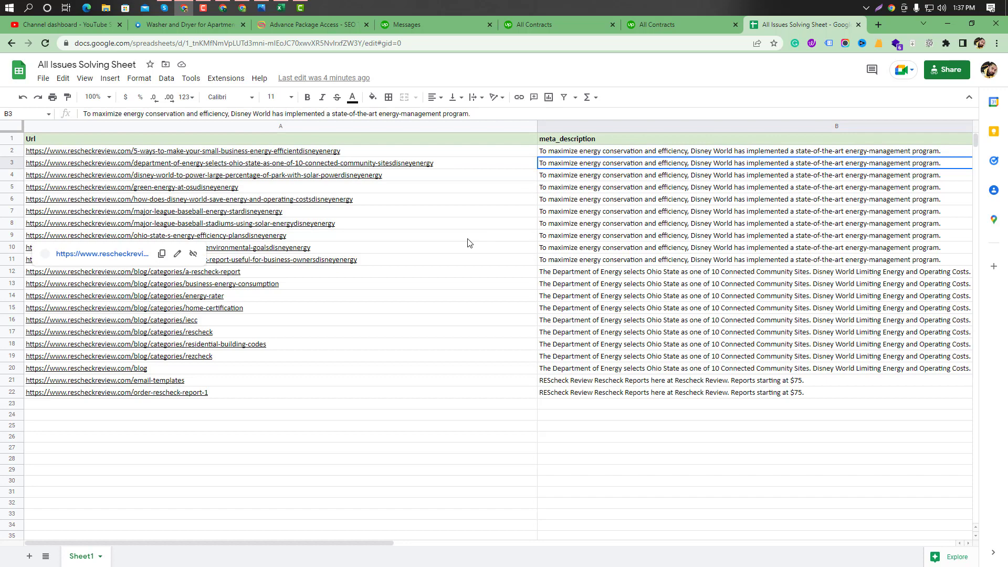
- Switch to the Wix browser window, close the meta description article, and open the site dashboard's home page
{"action": "left_click", "coordinate": [223, 8]}
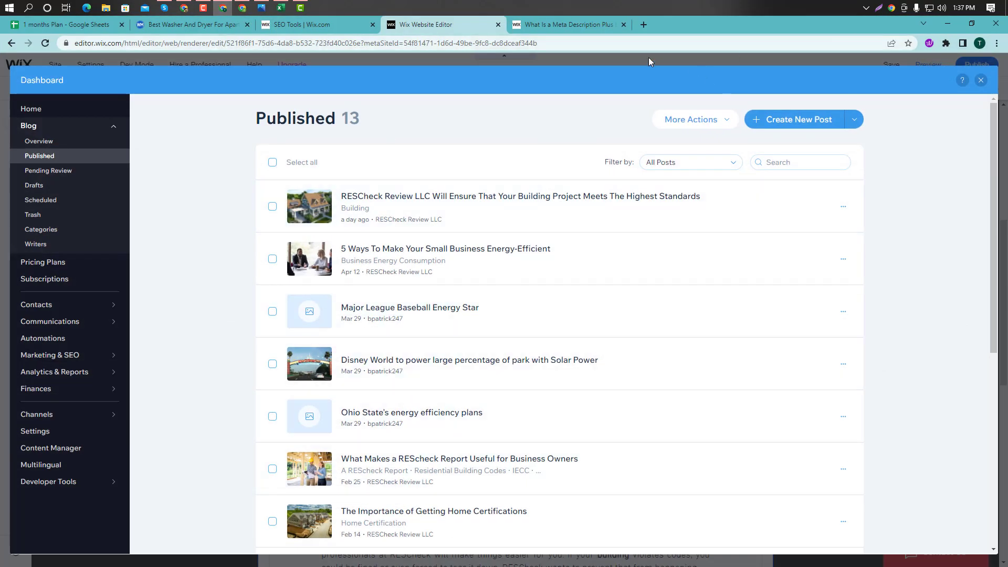
{"action": "left_click", "coordinate": [624, 25]}
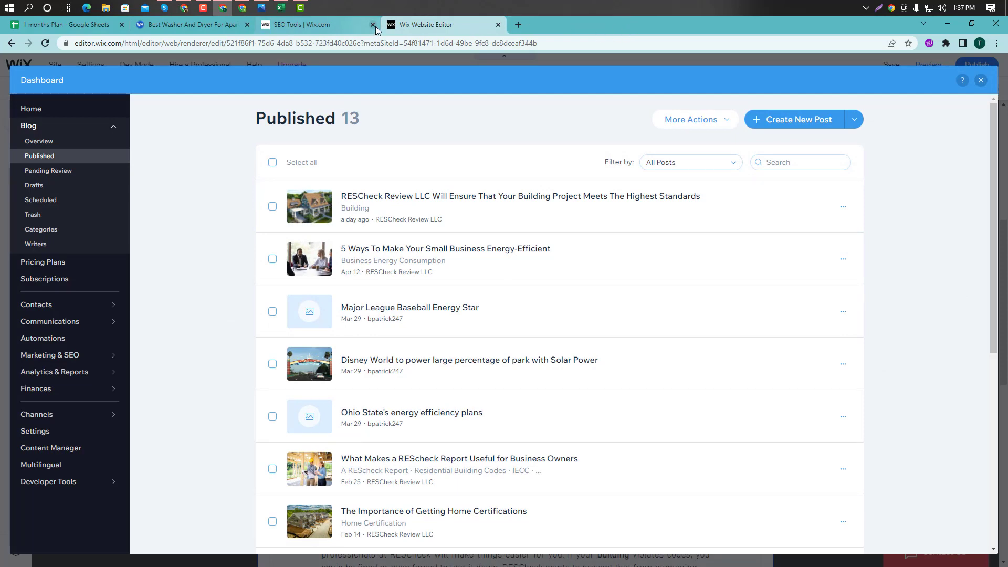
{"action": "left_click", "coordinate": [325, 28]}
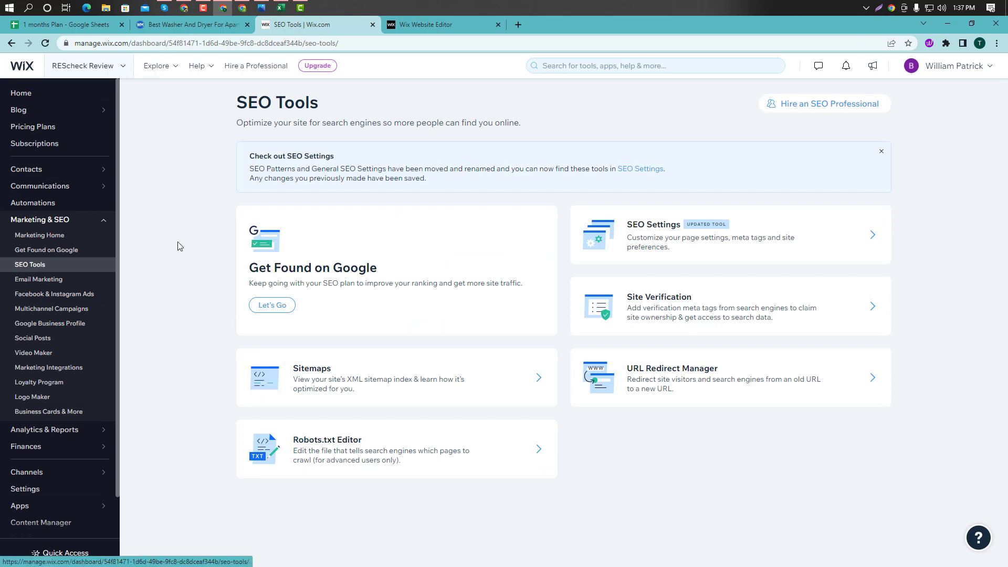
{"action": "left_click", "coordinate": [37, 99]}
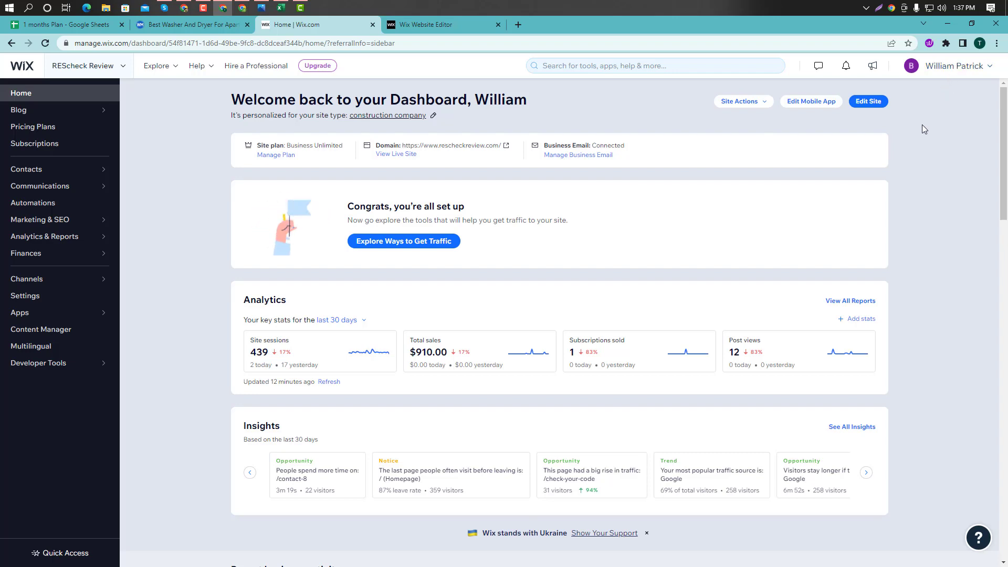
- Open the RESCheck Review site in the Wix website editor from its dashboard
{"action": "scroll", "coordinate": [410, 200], "scroll_direction": "down", "scroll_amount": 3}
{"action": "scroll", "coordinate": [394, 241], "scroll_direction": "up", "scroll_amount": 3}
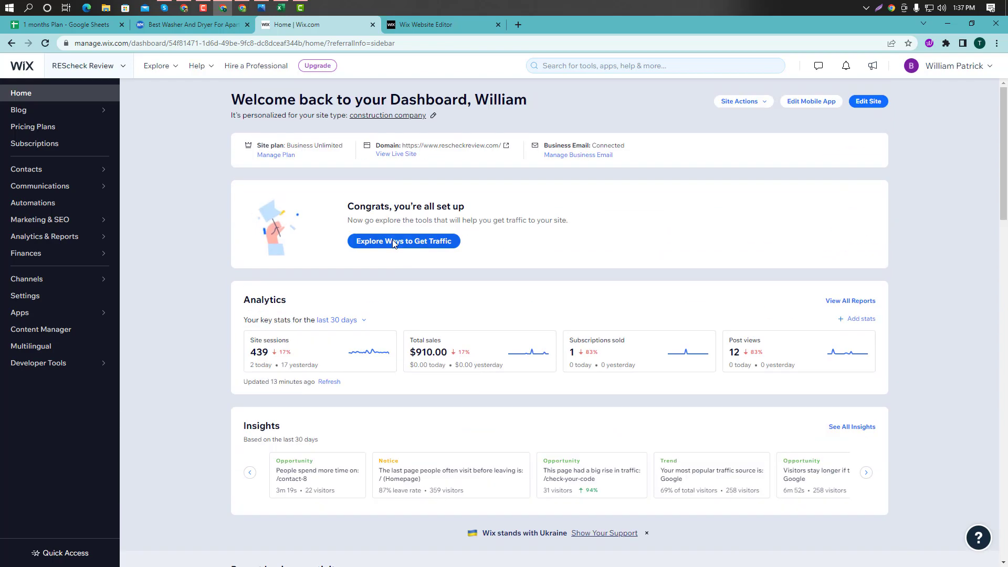
{"action": "left_click", "coordinate": [868, 102]}
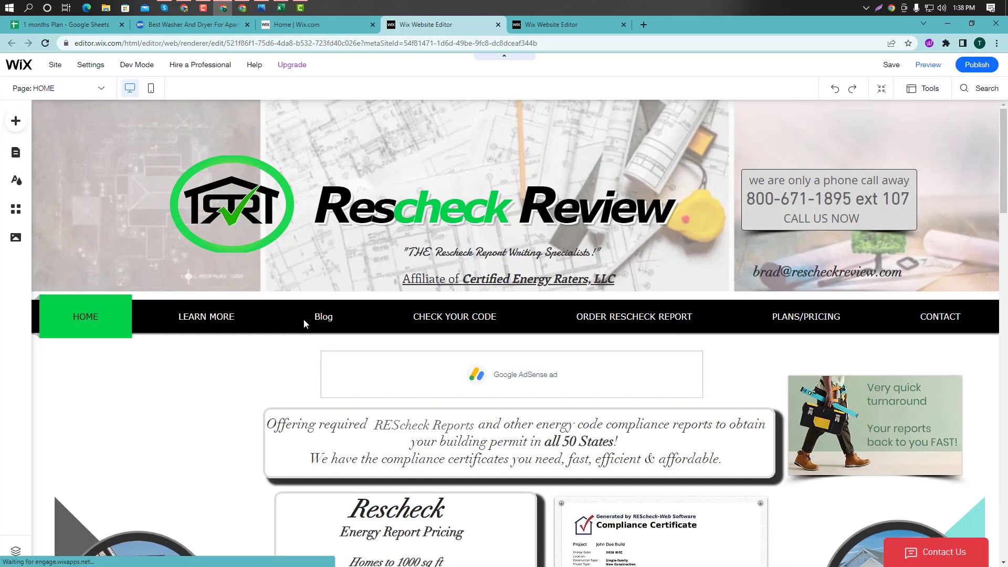
- Look over the full Home page in the editor and examine the list of the site's pages
{"action": "scroll", "coordinate": [486, 271], "scroll_direction": "down", "scroll_amount": 5}
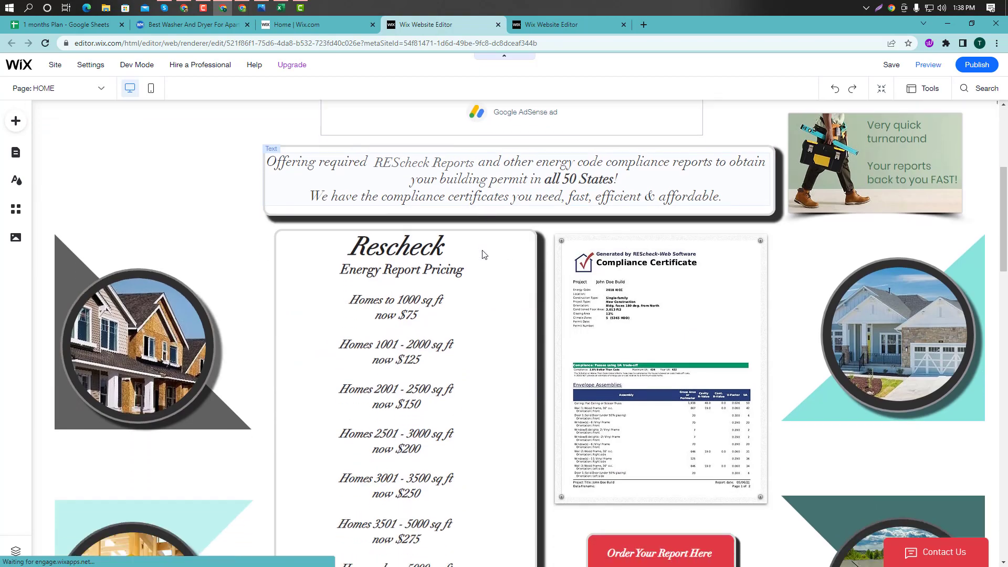
{"action": "scroll", "coordinate": [484, 254], "scroll_direction": "down", "scroll_amount": 15}
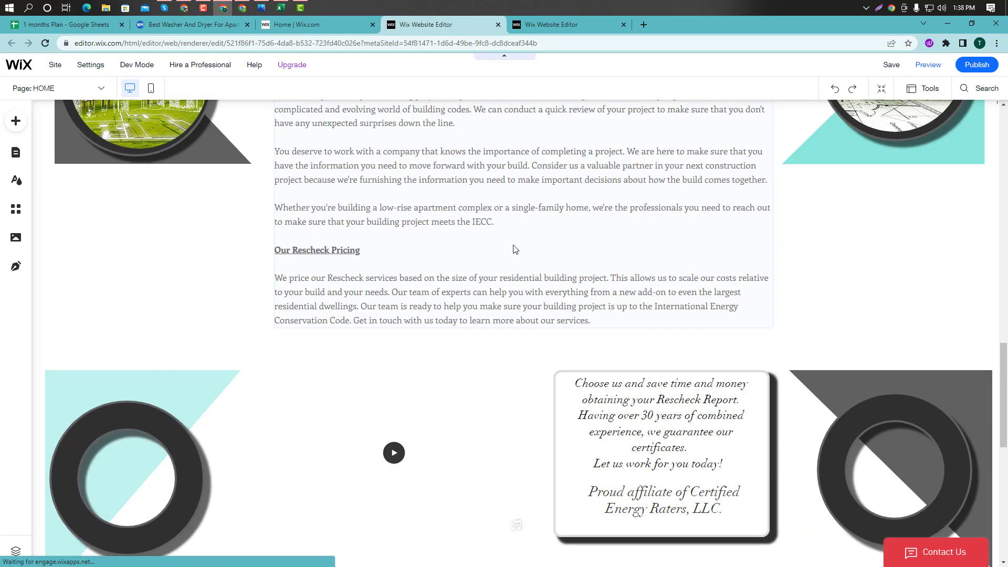
{"action": "scroll", "coordinate": [450, 426], "scroll_direction": "down", "scroll_amount": 3}
{"action": "scroll", "coordinate": [450, 427], "scroll_direction": "up", "scroll_amount": 10}
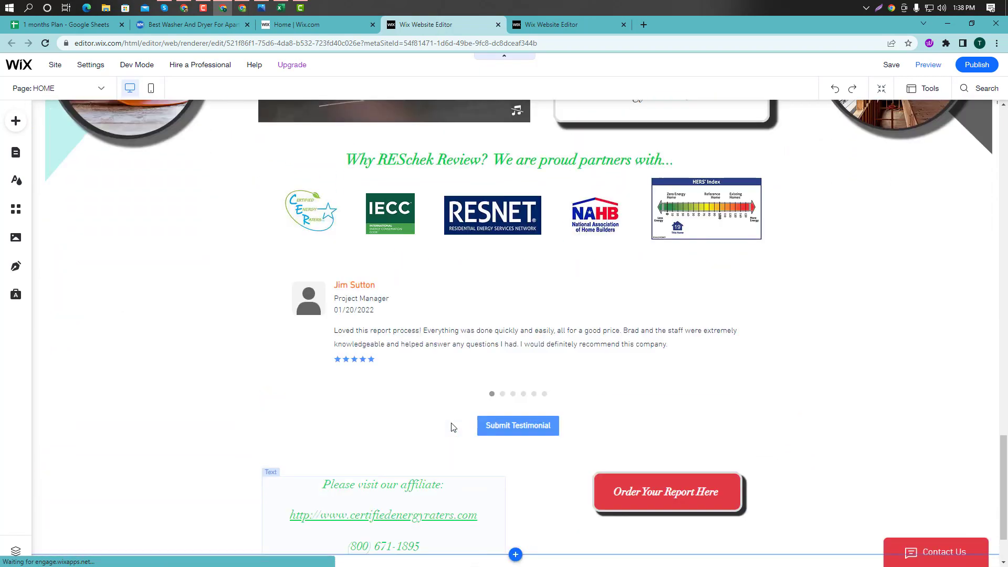
{"action": "scroll", "coordinate": [450, 427], "scroll_direction": "up", "scroll_amount": 15}
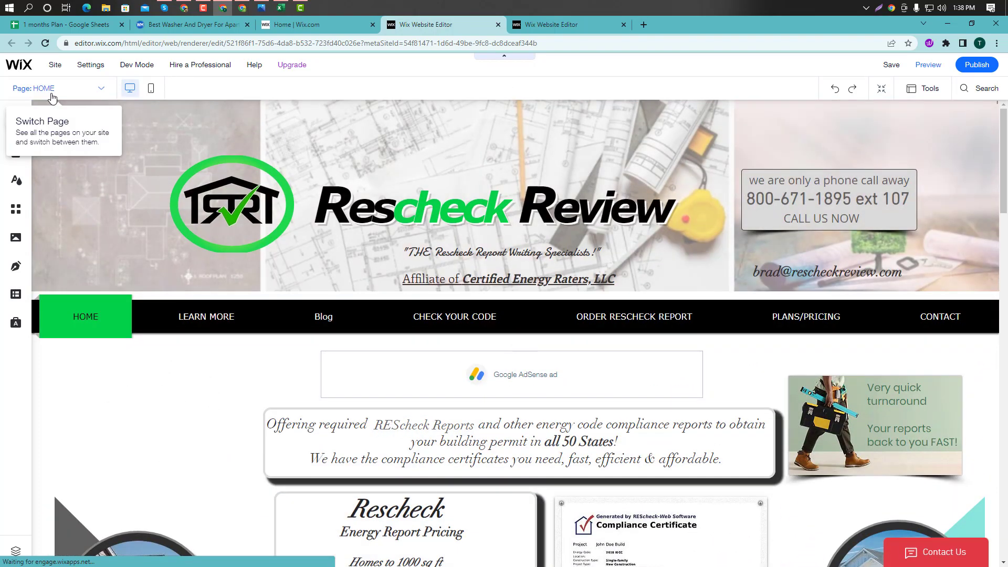
{"action": "left_click", "coordinate": [99, 90]}
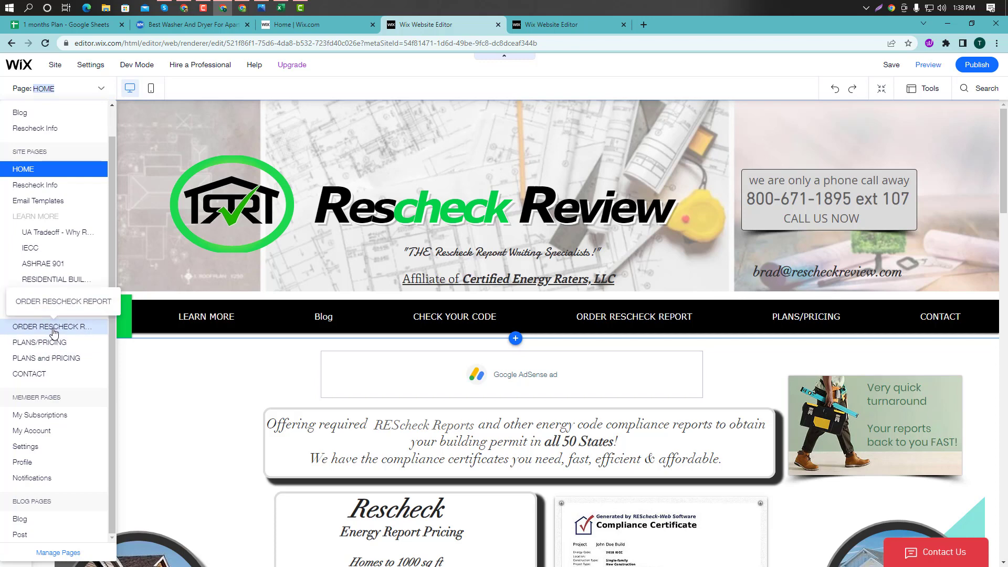
{"action": "left_click_drag", "start_coordinate": [54, 332], "coordinate": [53, 342]}
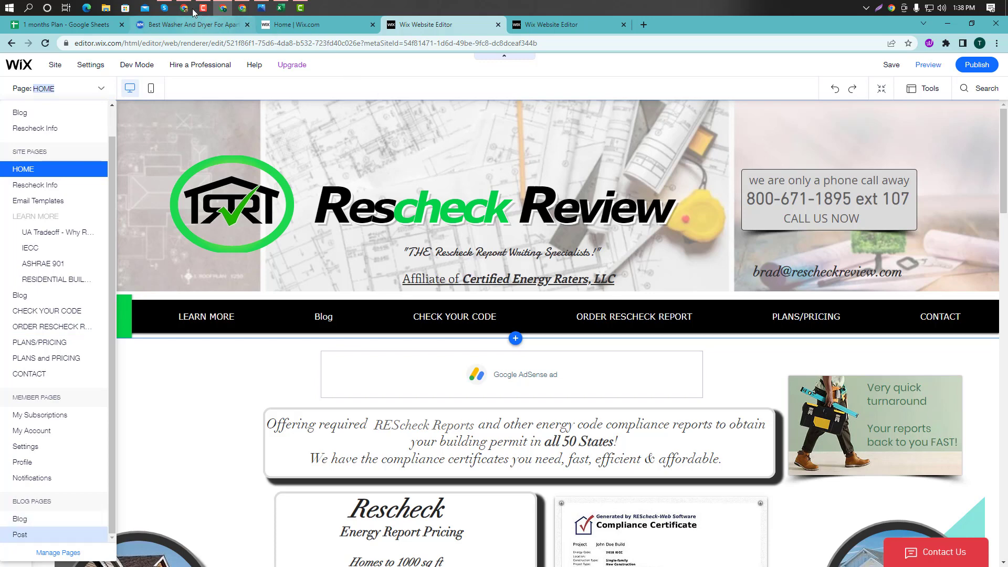
- Switch to the Google Sheets issue list and check which blog category and post URLs are affected
{"action": "left_click", "coordinate": [229, 12]}
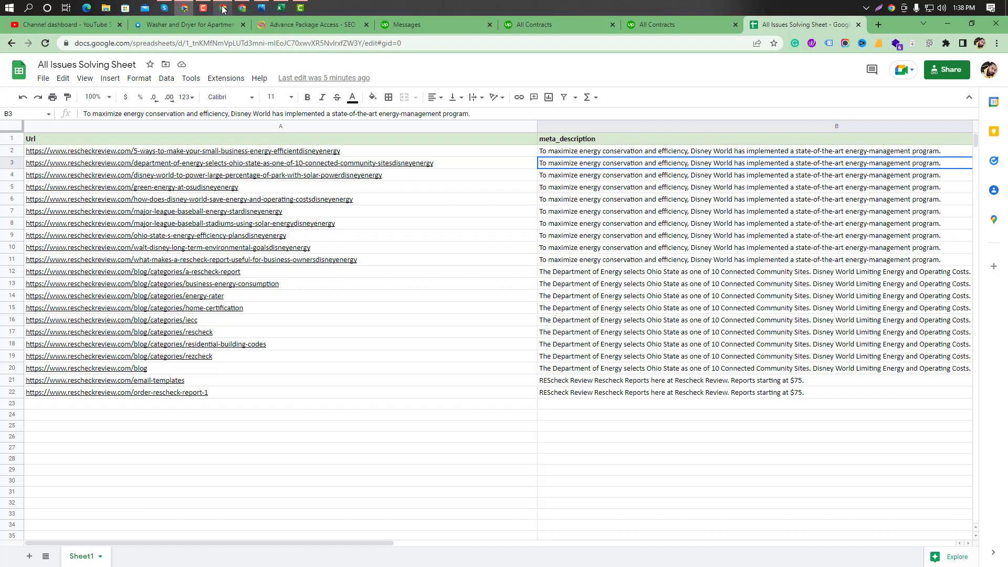
{"action": "left_click", "coordinate": [493, 350]}
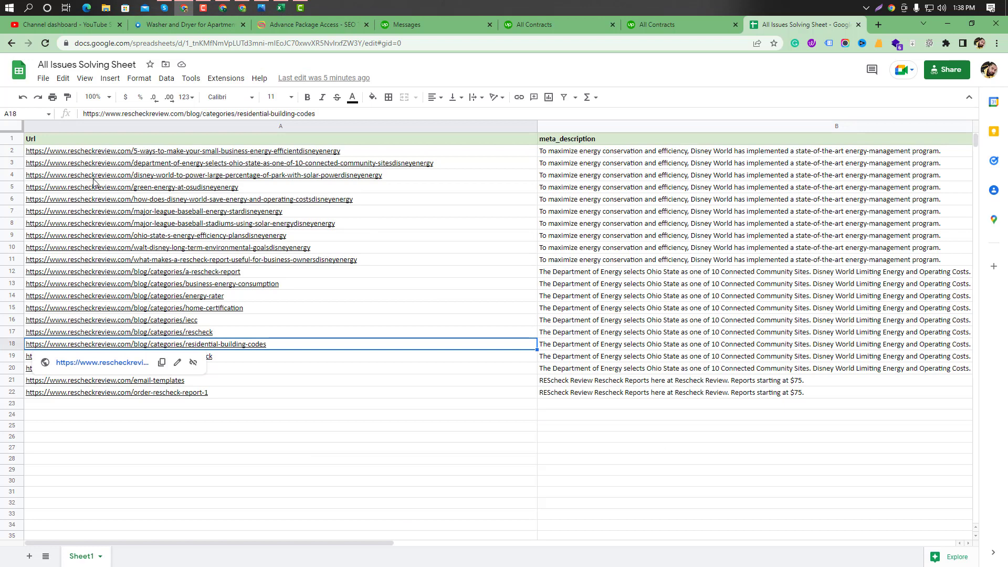
{"action": "left_click", "coordinate": [80, 163]}
{"action": "left_click", "coordinate": [366, 181]}
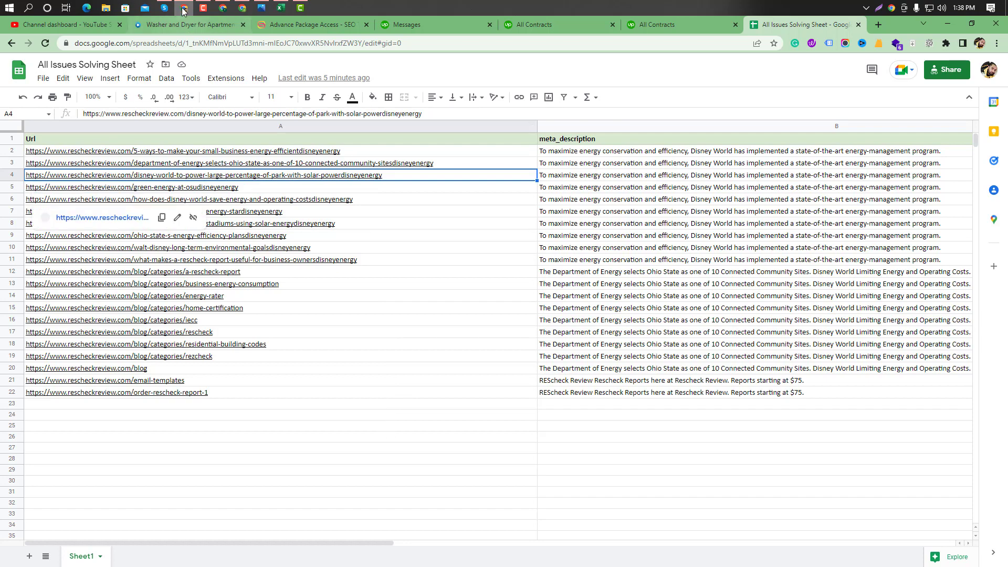
- Switch back to the Wix editor, open the Blog page, and look through its posts
{"action": "left_click", "coordinate": [223, 8]}
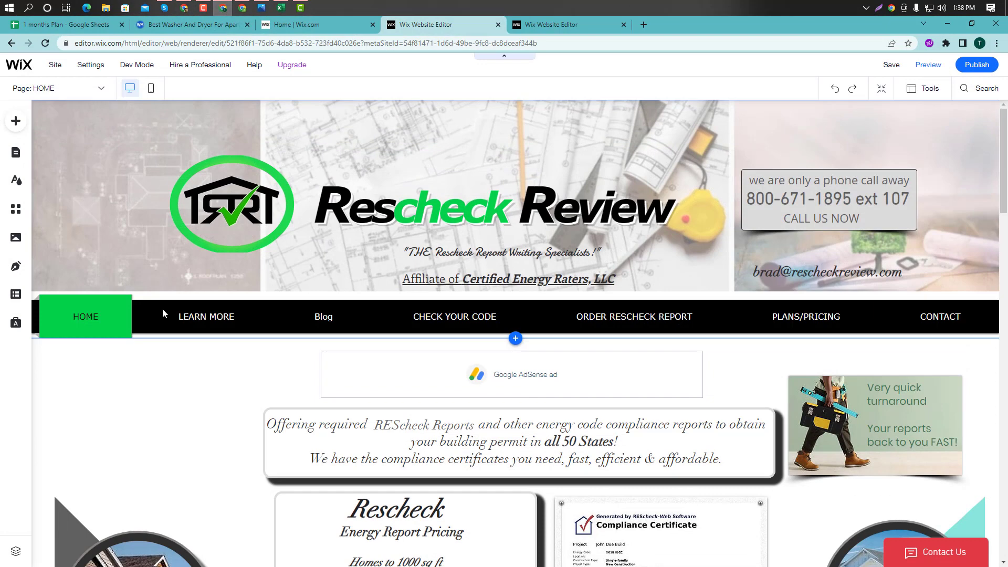
{"action": "left_click", "coordinate": [57, 88]}
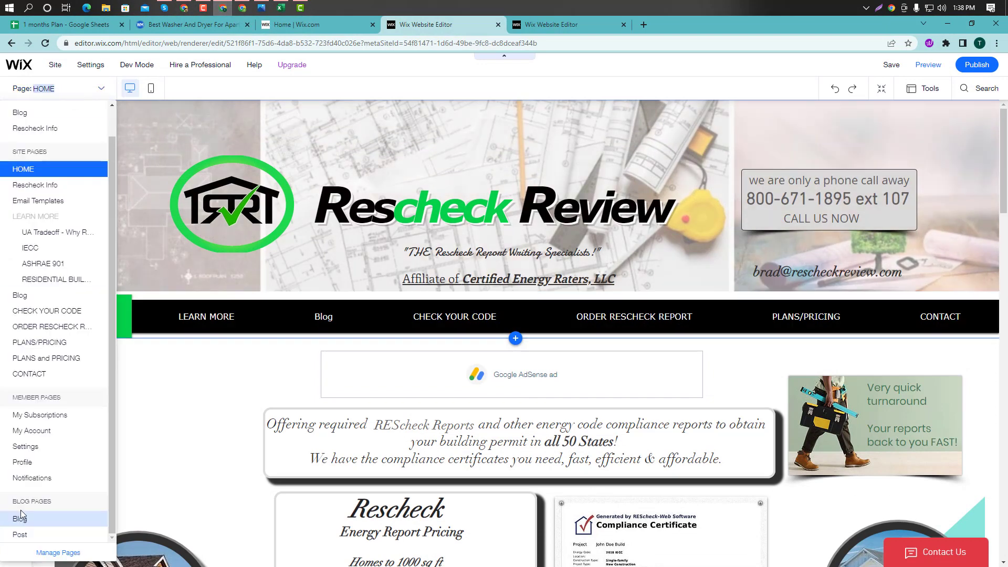
{"action": "left_click", "coordinate": [32, 523]}
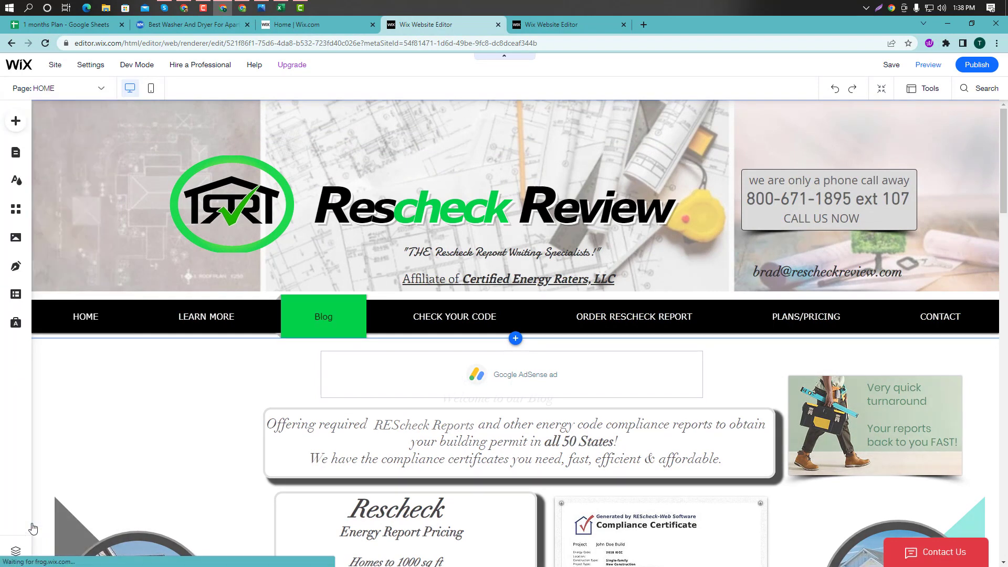
{"action": "scroll", "coordinate": [453, 383], "scroll_direction": "down", "scroll_amount": 5}
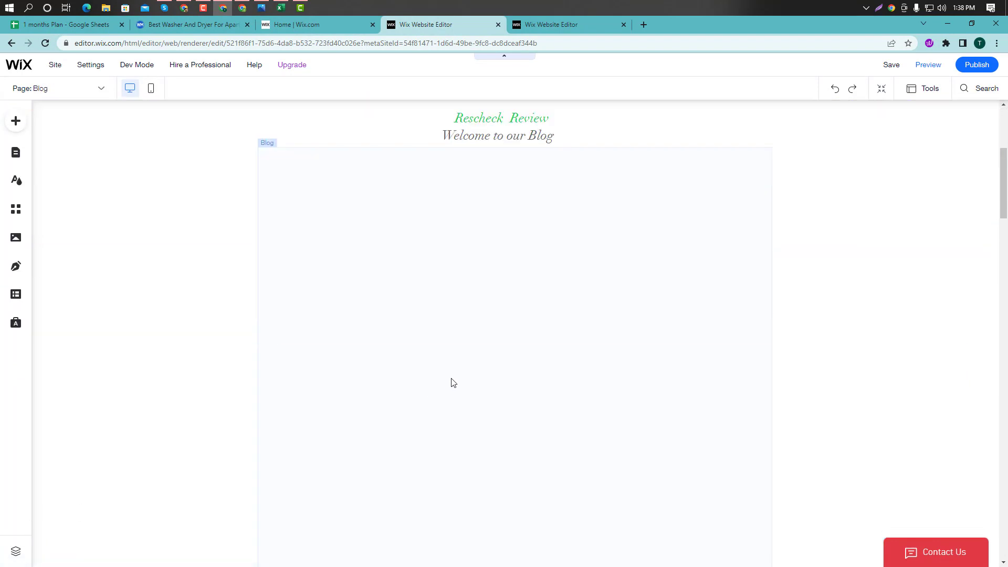
{"action": "scroll", "coordinate": [494, 352], "scroll_direction": "down", "scroll_amount": 1}
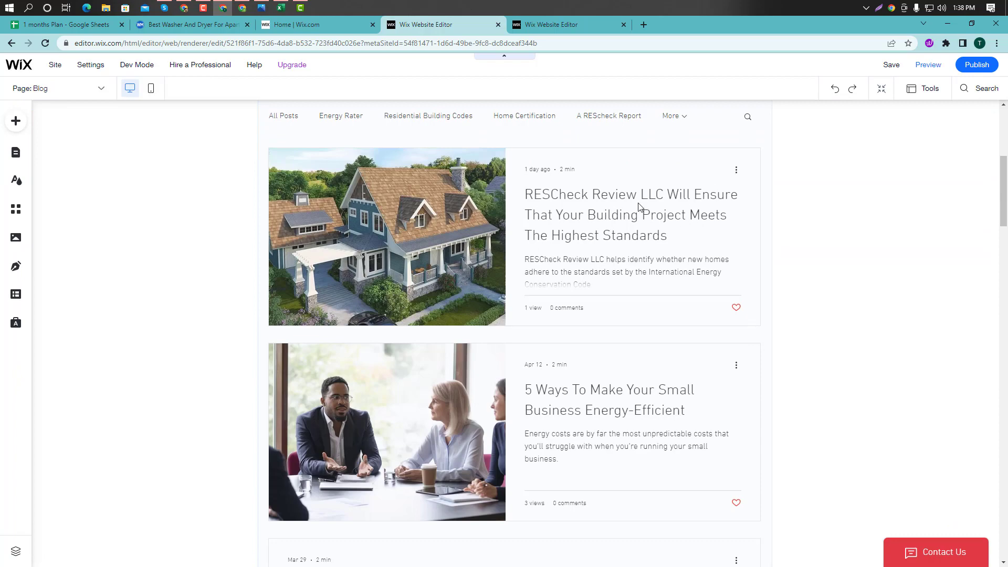
{"action": "scroll", "coordinate": [627, 218], "scroll_direction": "up", "scroll_amount": 1}
{"action": "scroll", "coordinate": [626, 219], "scroll_direction": "down", "scroll_amount": 4}
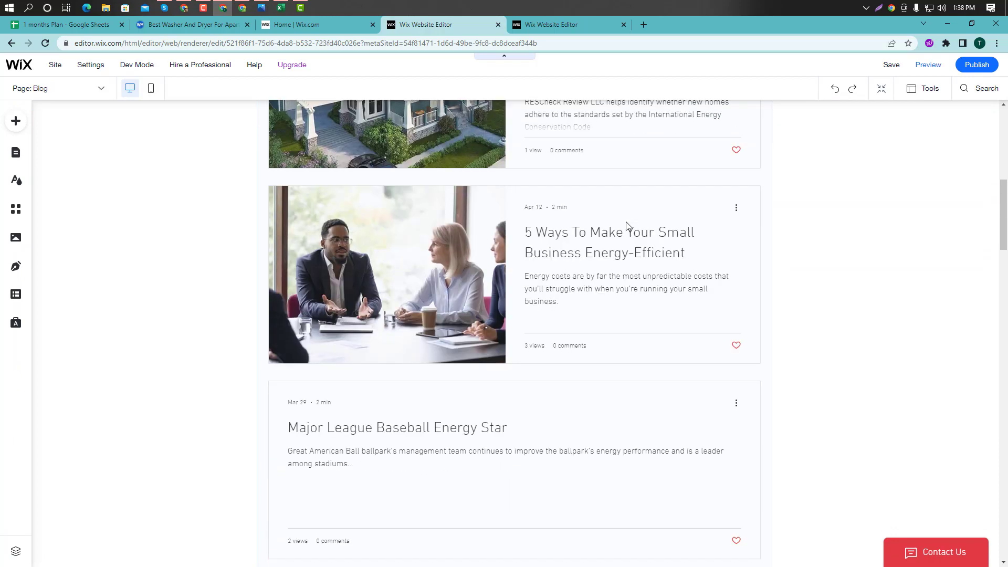
{"action": "scroll", "coordinate": [627, 218], "scroll_direction": "up", "scroll_amount": 8}
- Open the Post page from the site's blog pages and examine the blog post from title to comments
{"action": "left_click", "coordinate": [63, 88]}
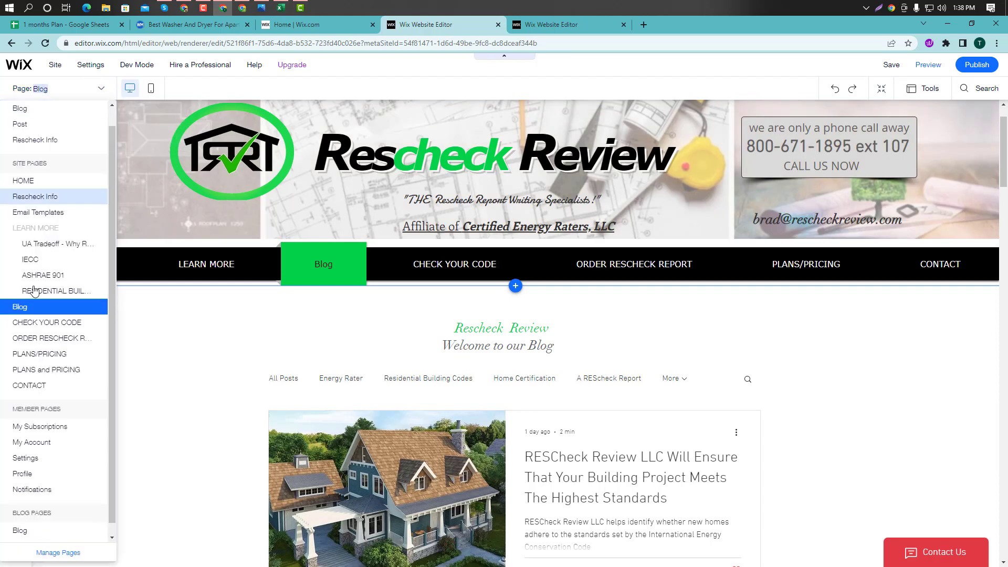
{"action": "scroll", "coordinate": [47, 525], "scroll_direction": "down", "scroll_amount": 1}
{"action": "left_click", "coordinate": [42, 536]}
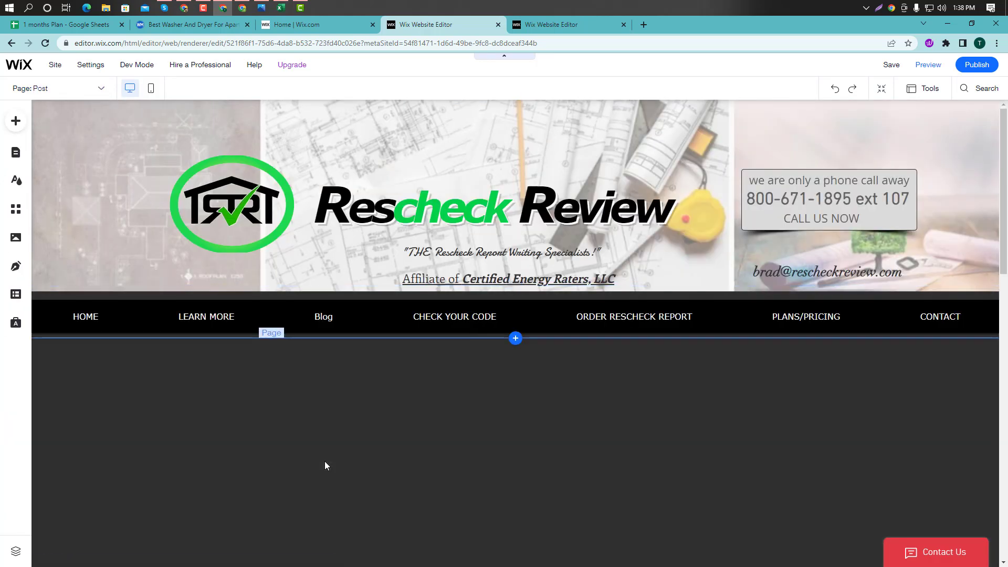
{"action": "scroll", "coordinate": [457, 396], "scroll_direction": "down", "scroll_amount": 6}
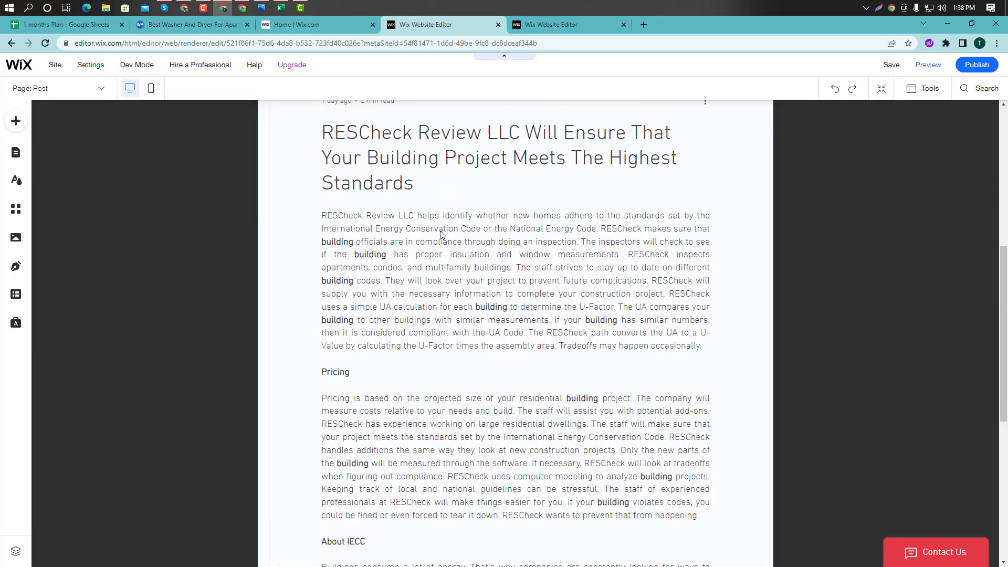
{"action": "scroll", "coordinate": [441, 234], "scroll_direction": "down", "scroll_amount": 8}
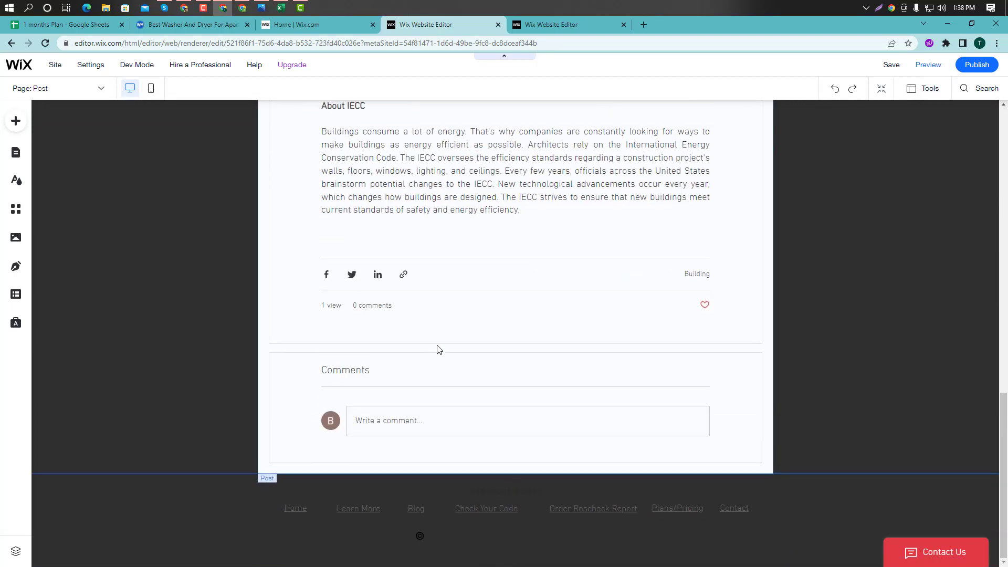
{"action": "scroll", "coordinate": [440, 350], "scroll_direction": "up", "scroll_amount": 14}
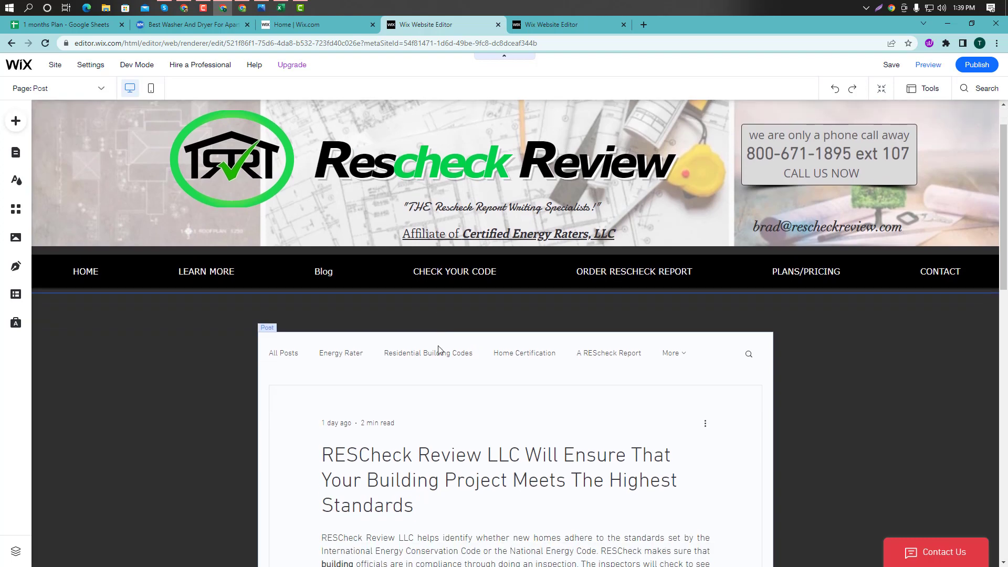
{"action": "scroll", "coordinate": [438, 350], "scroll_direction": "up", "scroll_amount": 1}
- Switch the editor to the Blog page listed among the site pages
{"action": "left_click", "coordinate": [62, 91]}
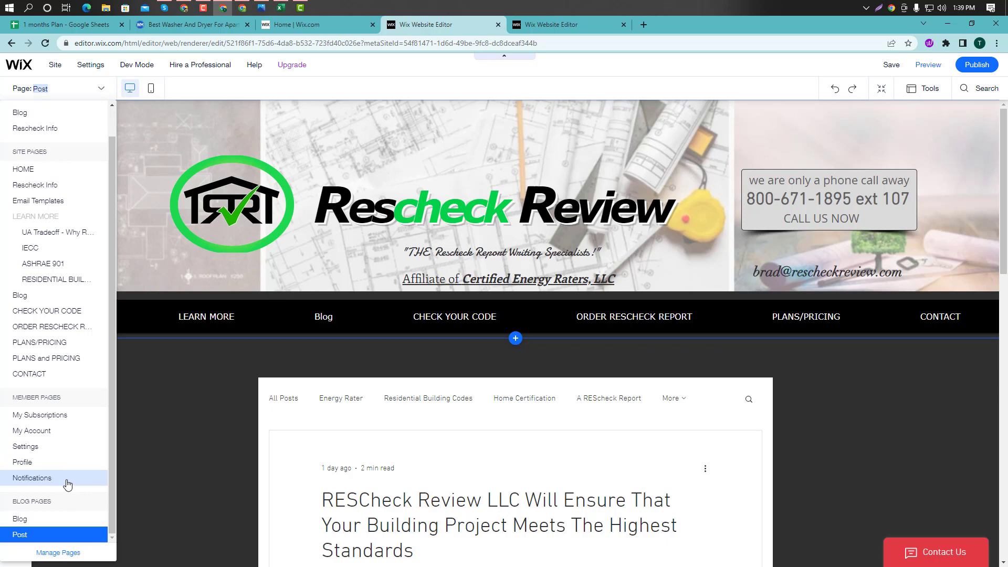
{"action": "left_click", "coordinate": [19, 295]}
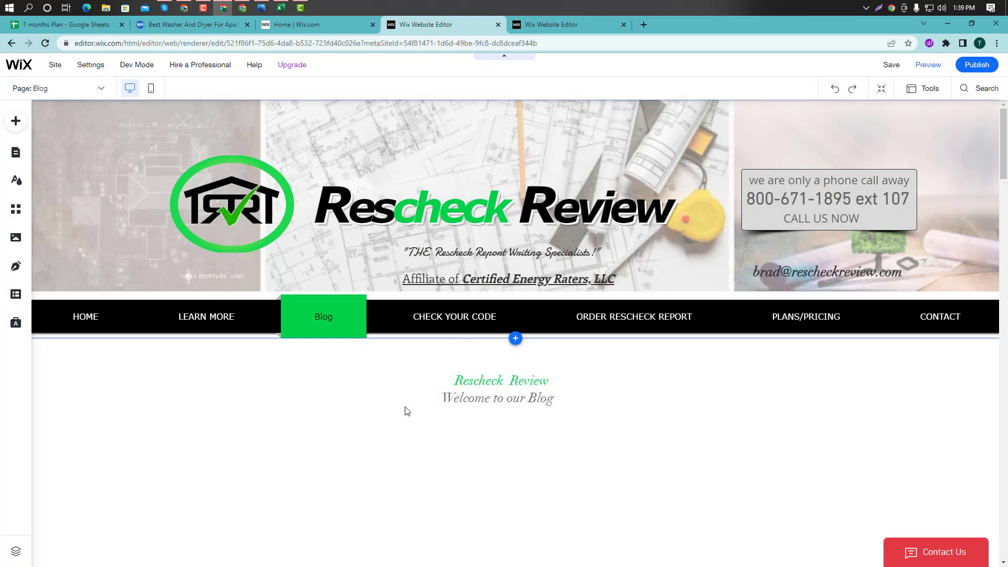
- Open post management for the blog on the Blog page and look over the last published posts in Blog Overview
{"action": "scroll", "coordinate": [407, 411], "scroll_direction": "down", "scroll_amount": 4}
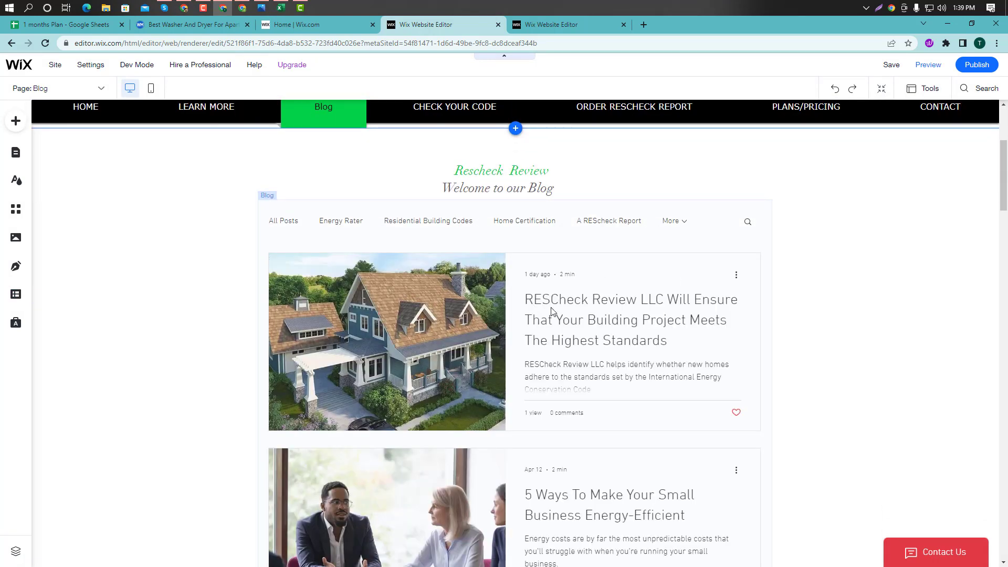
{"action": "left_click", "coordinate": [733, 277]}
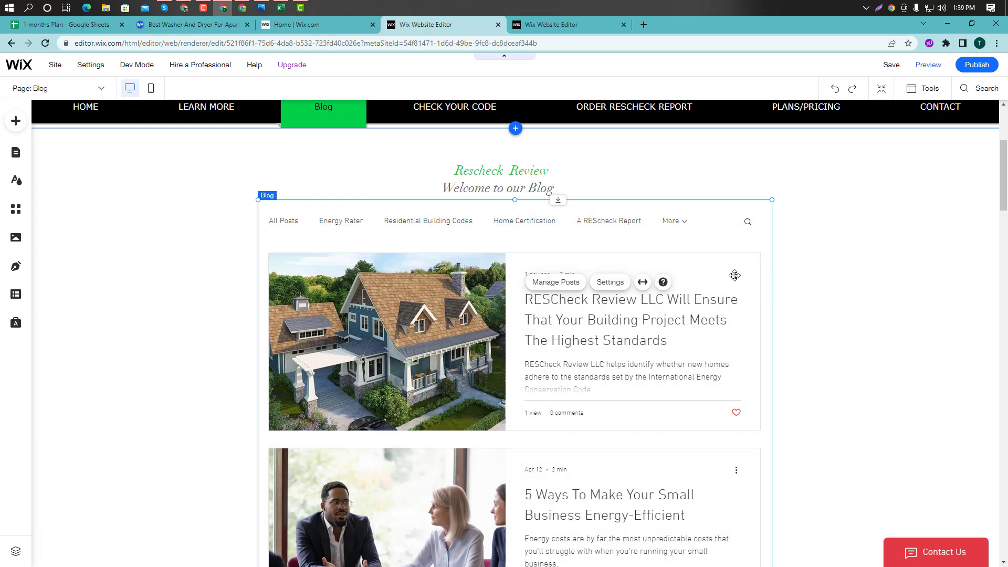
{"action": "left_click", "coordinate": [556, 283]}
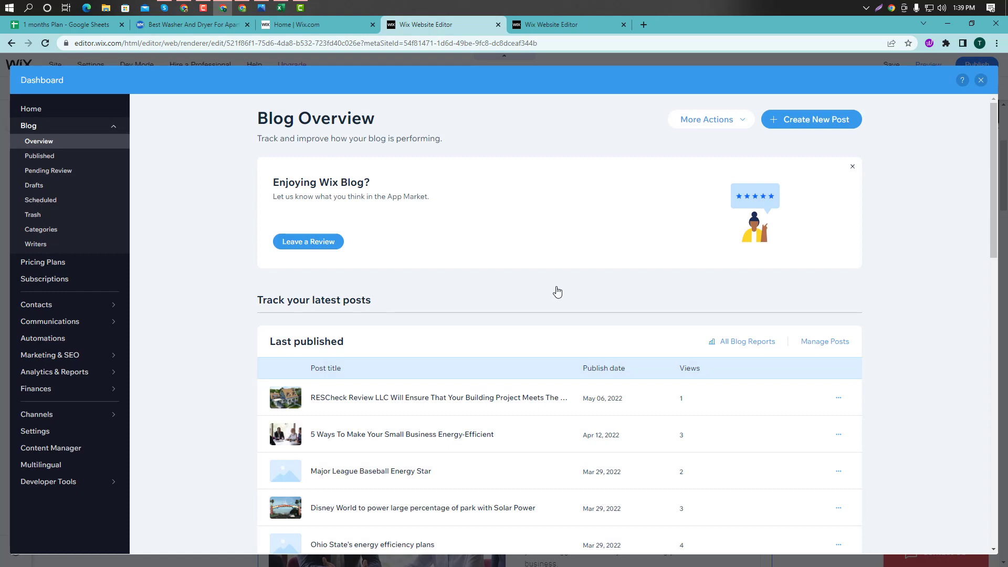
{"action": "scroll", "coordinate": [558, 292], "scroll_direction": "down", "scroll_amount": 3}
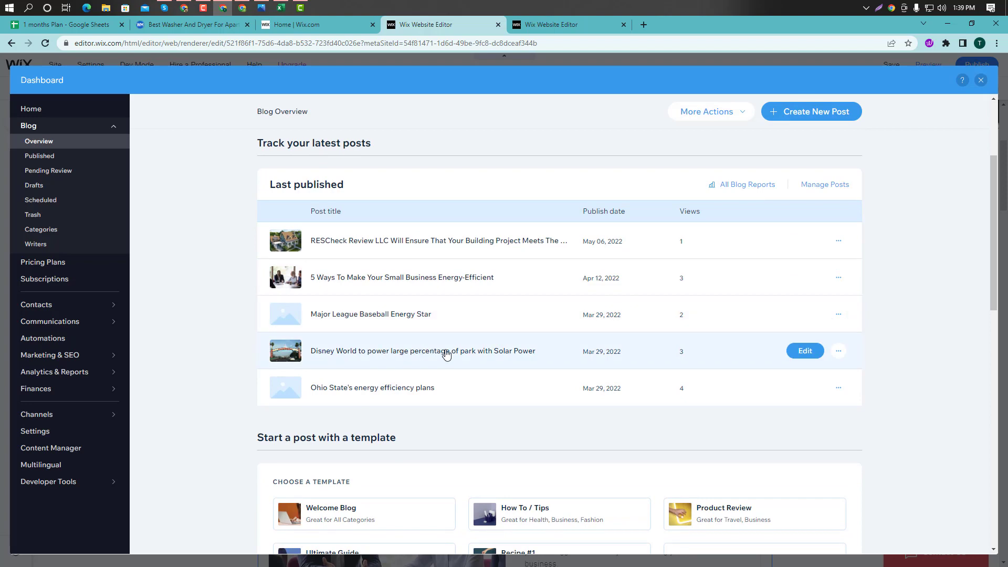
{"action": "scroll", "coordinate": [473, 352], "scroll_direction": "down", "scroll_amount": 5}
{"action": "scroll", "coordinate": [557, 349], "scroll_direction": "up", "scroll_amount": 4}
{"action": "scroll", "coordinate": [557, 349], "scroll_direction": "up", "scroll_amount": 2}
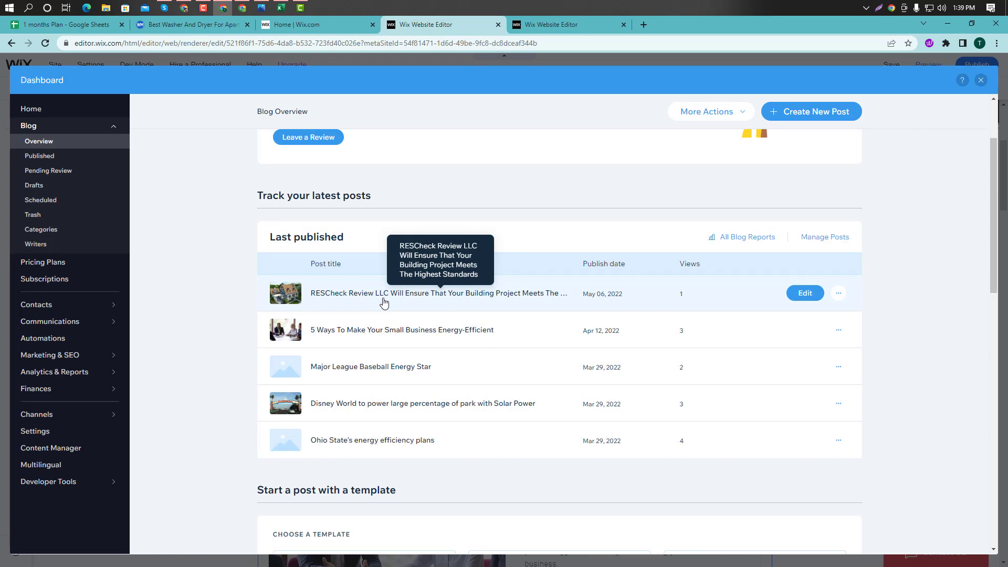
- Check the Disney World energy and operating costs URL in the Google Sheets issue list, and return to the Wix dashboard
{"action": "left_click", "coordinate": [223, 9]}
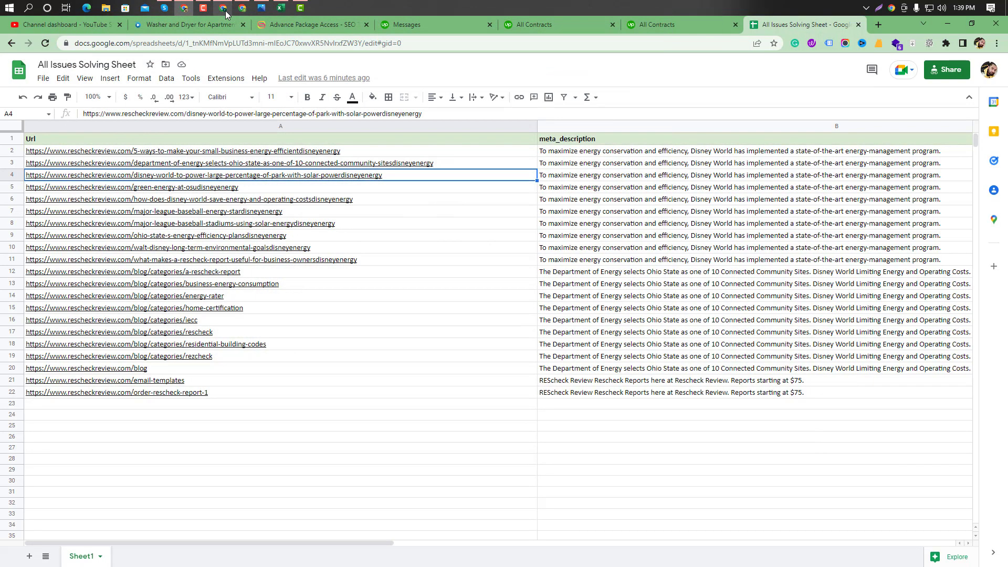
{"action": "left_click", "coordinate": [225, 203]}
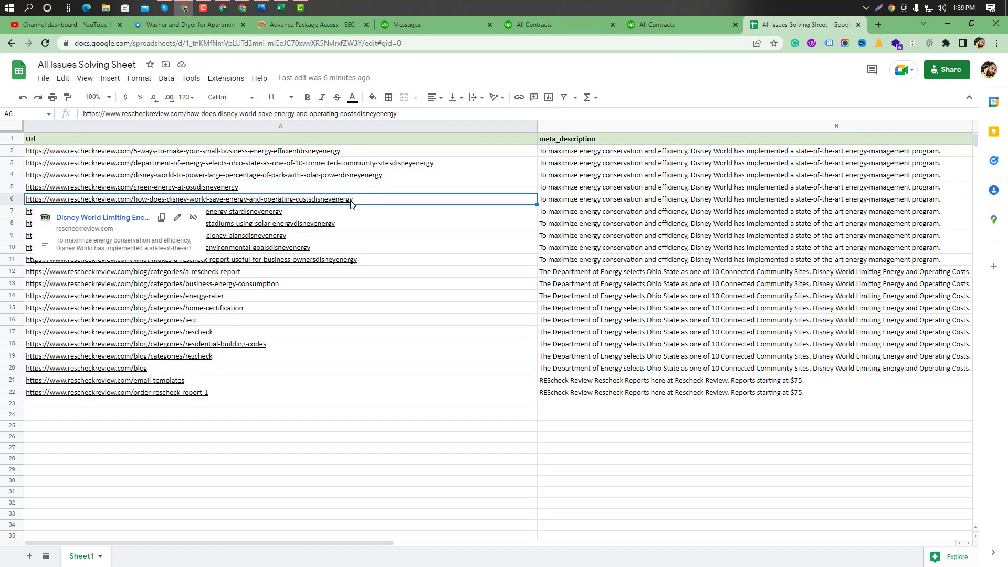
{"action": "left_click", "coordinate": [222, 8]}
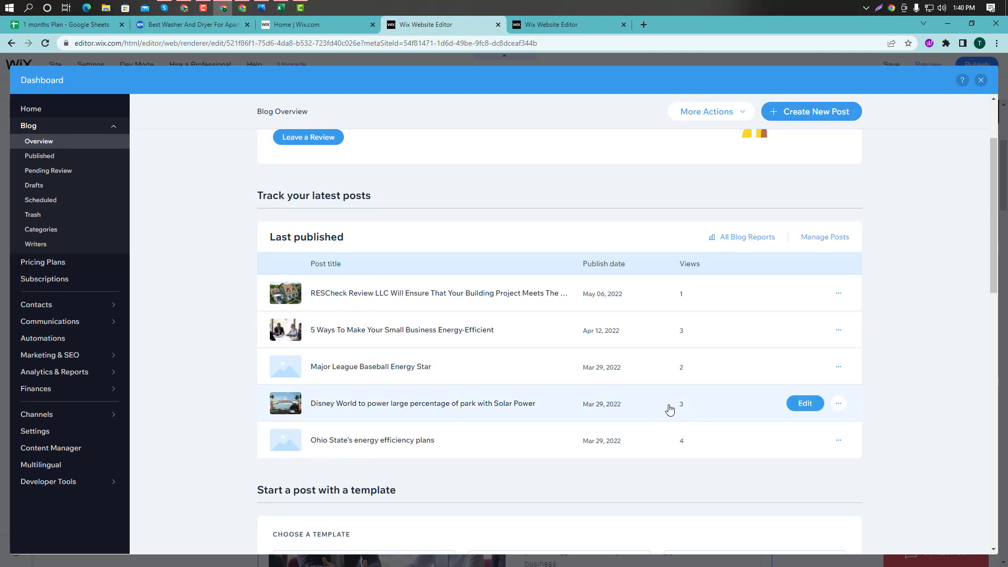
- Open the post "Disney World to power large percentage of park with Solar Power" for editing and review its meta description in the SEO settings
{"action": "left_click", "coordinate": [808, 409]}
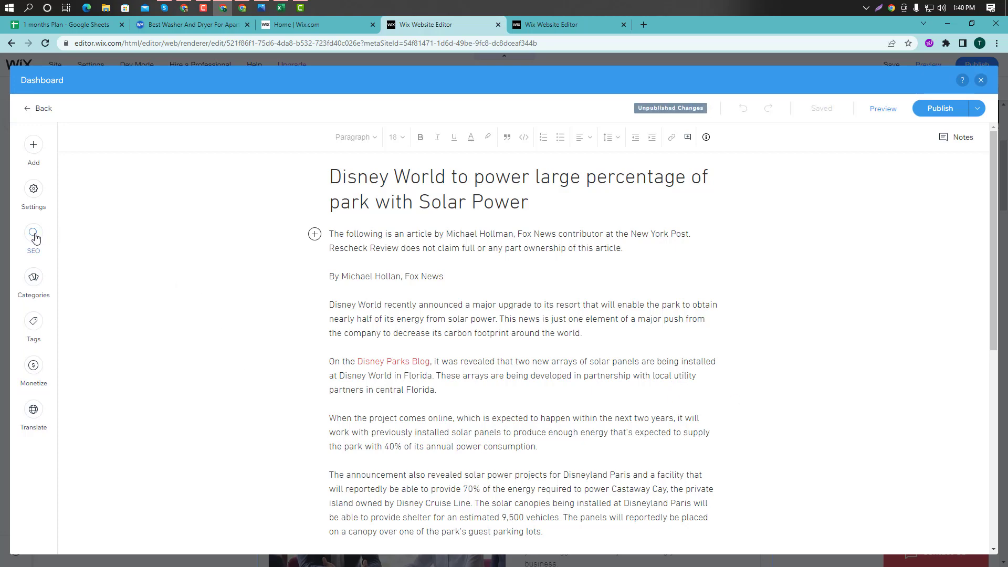
{"action": "left_click", "coordinate": [35, 238]}
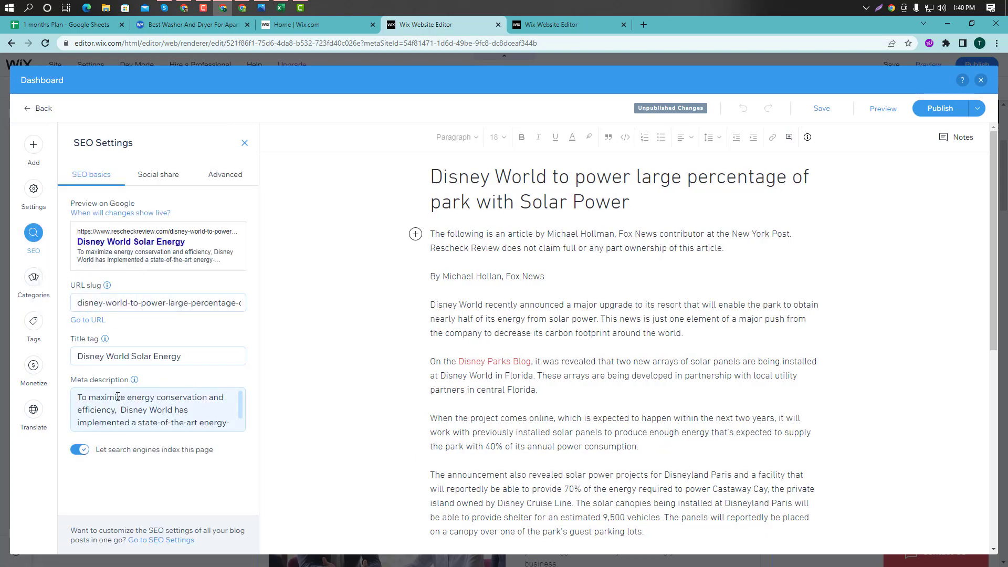
{"action": "scroll", "coordinate": [109, 400], "scroll_direction": "down", "scroll_amount": 1}
{"action": "scroll", "coordinate": [111, 410], "scroll_direction": "up", "scroll_amount": 1}
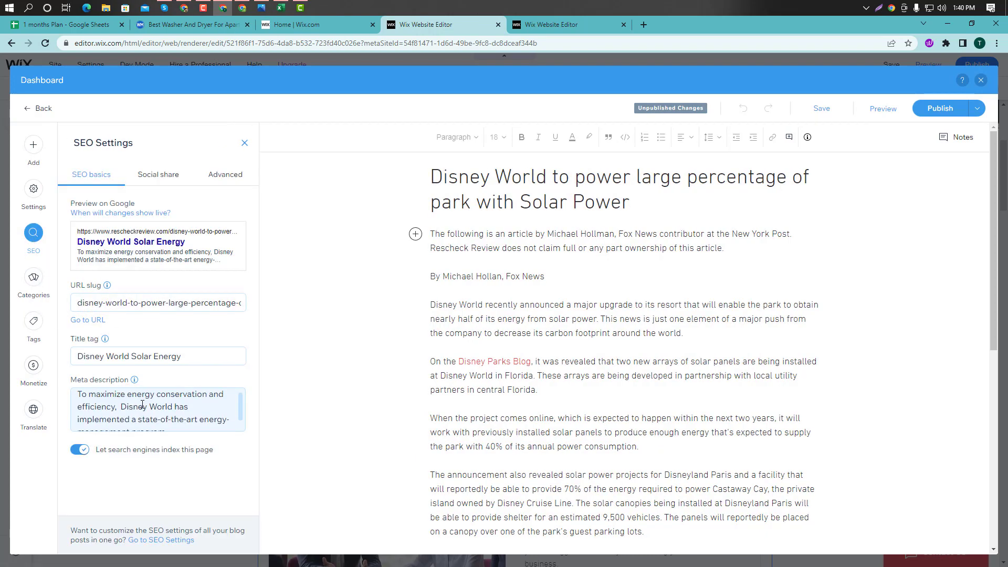
{"action": "scroll", "coordinate": [146, 406], "scroll_direction": "down", "scroll_amount": 1}
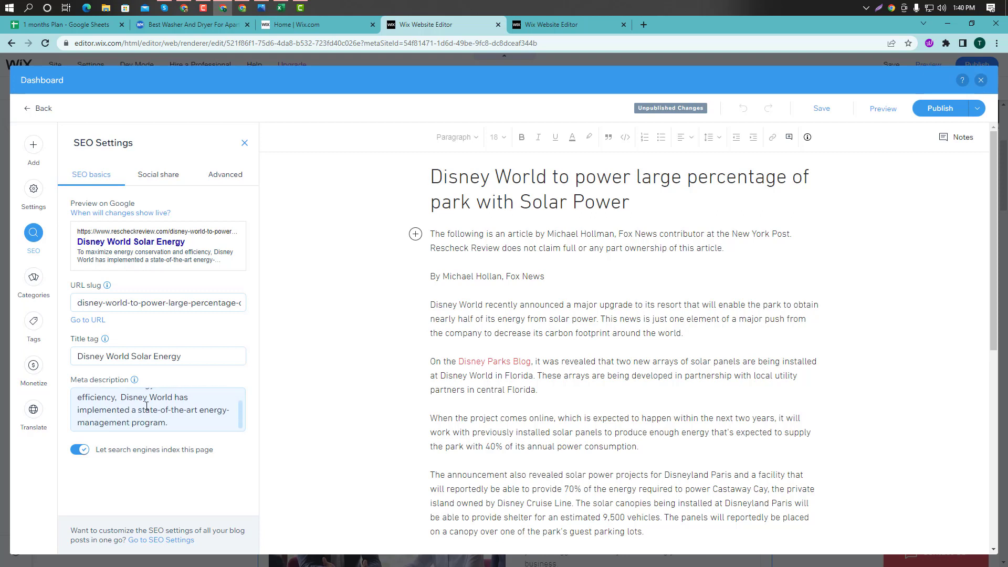
{"action": "scroll", "coordinate": [146, 406], "scroll_direction": "up", "scroll_amount": 1}
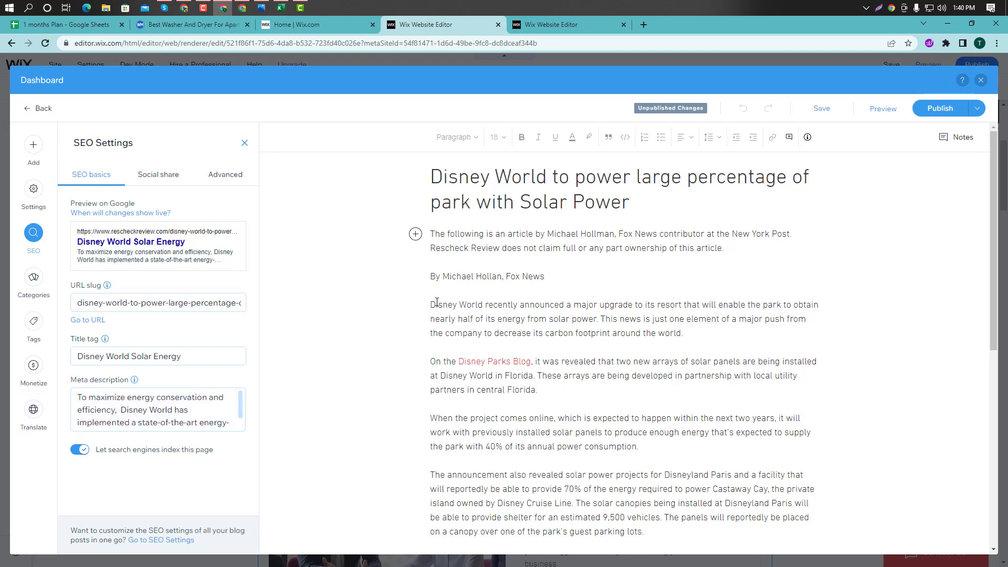
- Replace the meta description with the post's paragraph beginning "Disney World recently announced a major upgrade to its resort" and publish the update
{"action": "left_click_drag", "start_coordinate": [432, 304], "coordinate": [707, 330]}
{"action": "key", "text": "ctrl+c"}
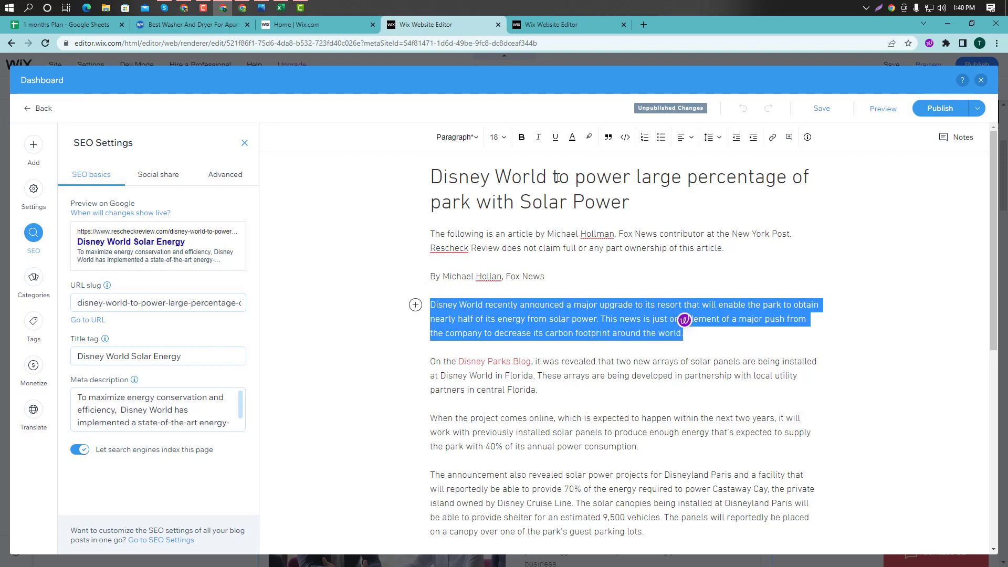
{"action": "left_click", "coordinate": [124, 403]}
{"action": "key", "text": "ctrl+v"}
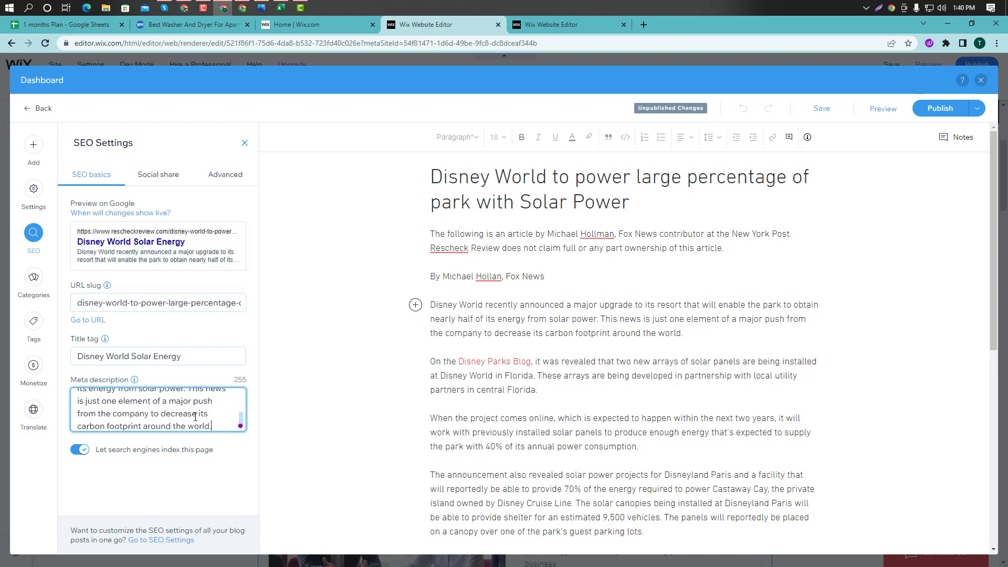
{"action": "scroll", "coordinate": [195, 417], "scroll_direction": "up", "scroll_amount": 3}
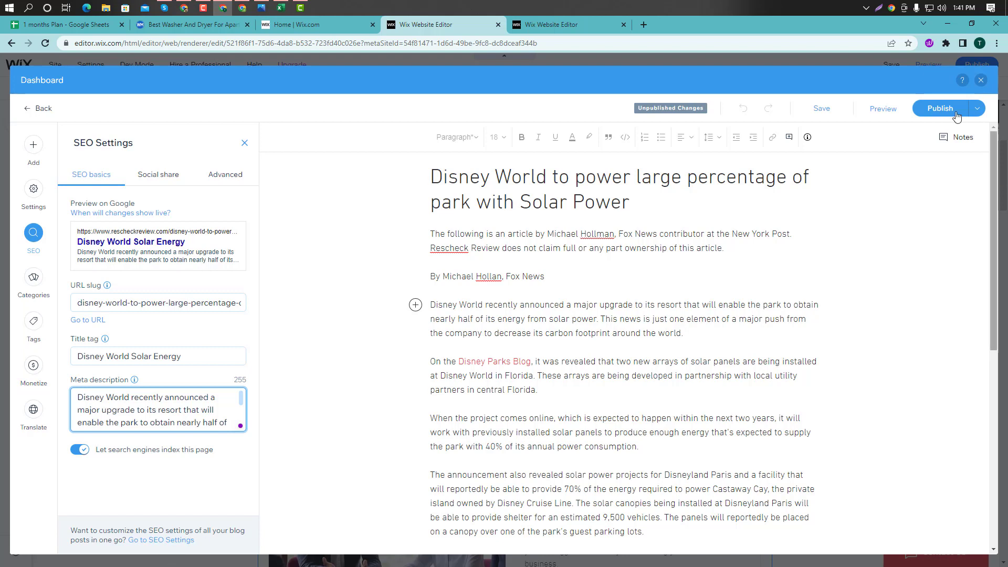
{"action": "left_click", "coordinate": [738, 343]}
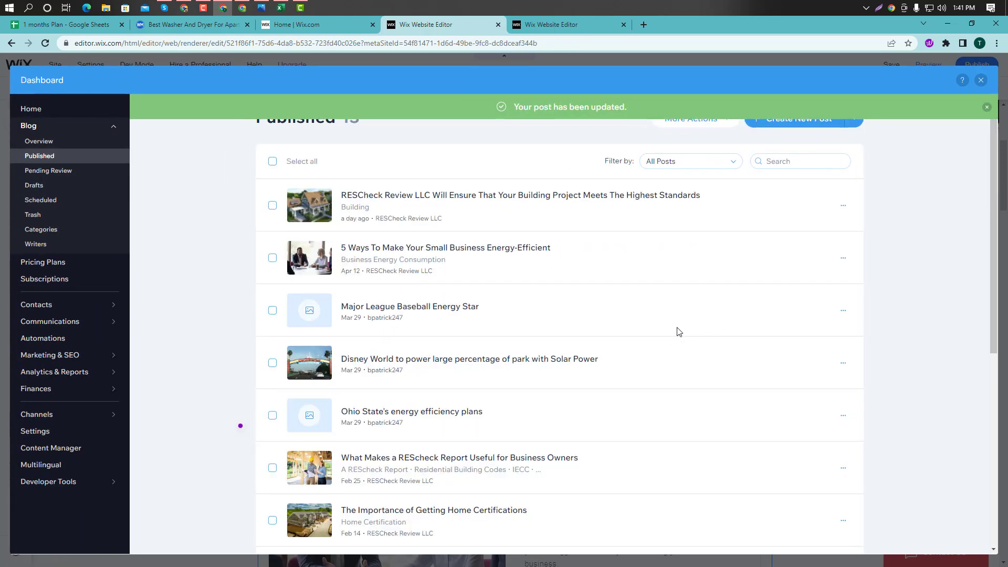
- Look through the whole list of published blog posts for the others that need new meta descriptions
{"action": "scroll", "coordinate": [592, 299], "scroll_direction": "down", "scroll_amount": 7}
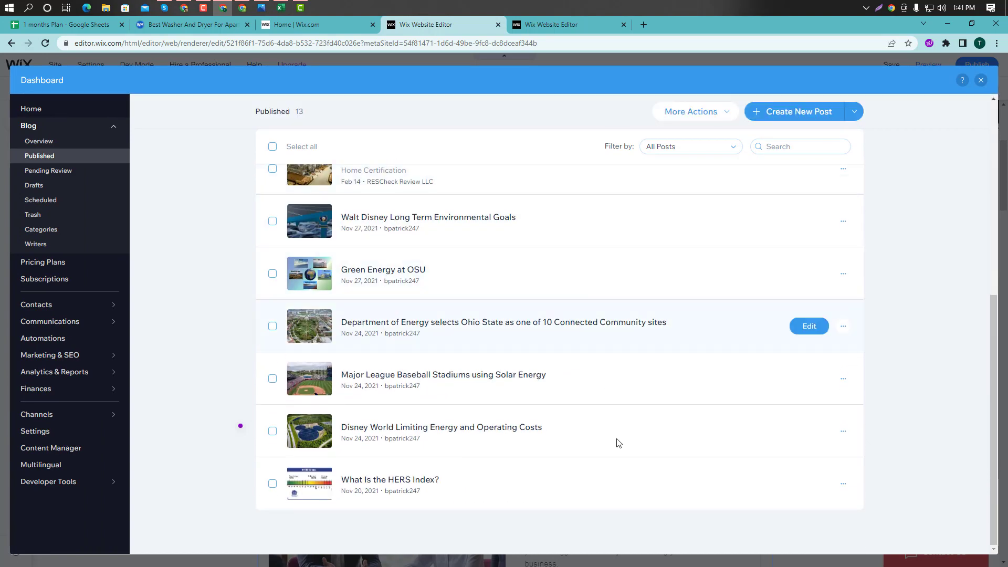
{"action": "scroll", "coordinate": [582, 404], "scroll_direction": "up", "scroll_amount": 6}
{"action": "scroll", "coordinate": [582, 404], "scroll_direction": "up", "scroll_amount": 1}
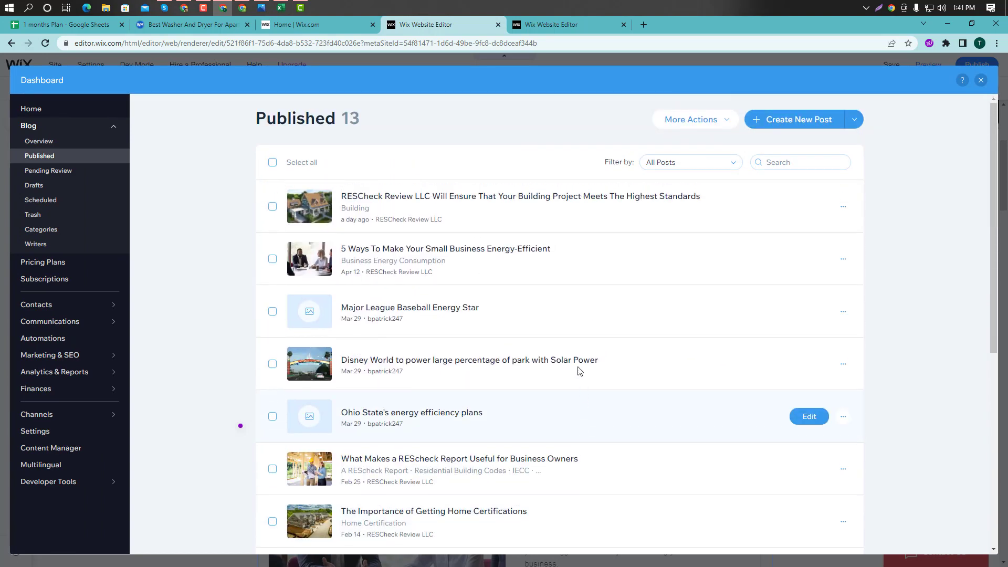
{"action": "scroll", "coordinate": [580, 374], "scroll_direction": "down", "scroll_amount": 2}
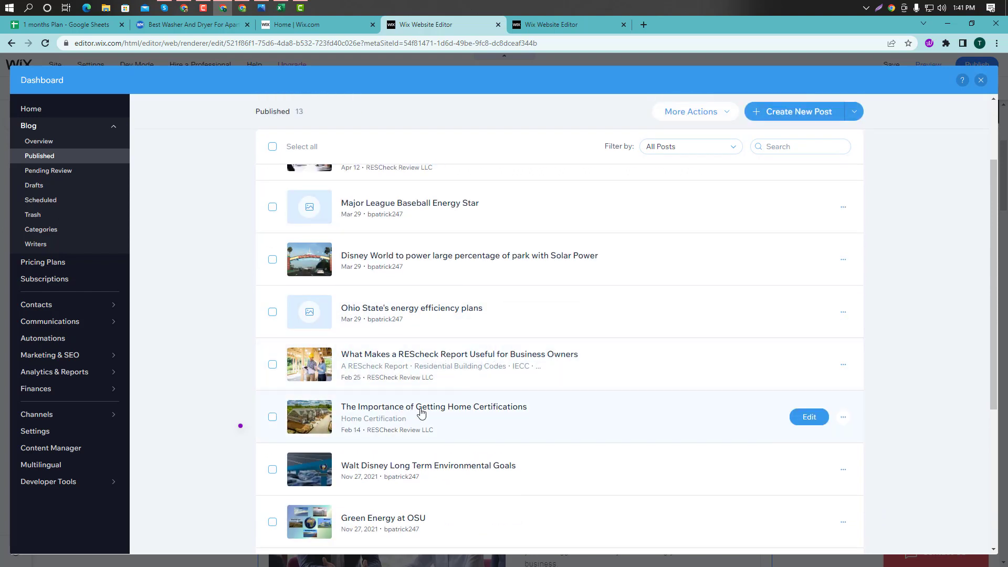
{"action": "scroll", "coordinate": [498, 415], "scroll_direction": "down", "scroll_amount": 1}
{"action": "scroll", "coordinate": [500, 417], "scroll_direction": "down", "scroll_amount": 4}
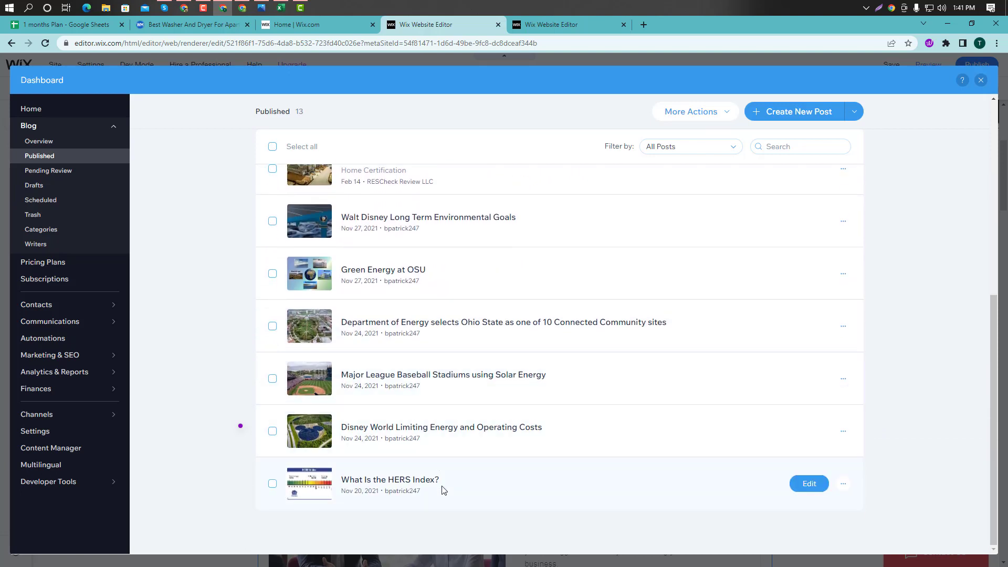
- Switch to the Google Sheets issue list and go through the affected URLs from the Major League Baseball Energy Star post to the main blog page
{"action": "left_click", "coordinate": [222, 6]}
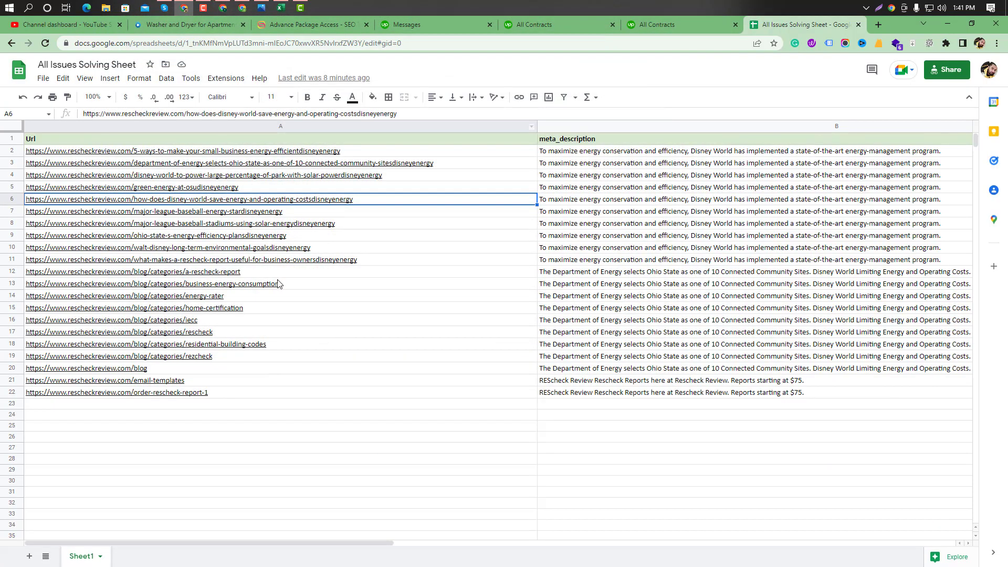
{"action": "left_click", "coordinate": [244, 212]}
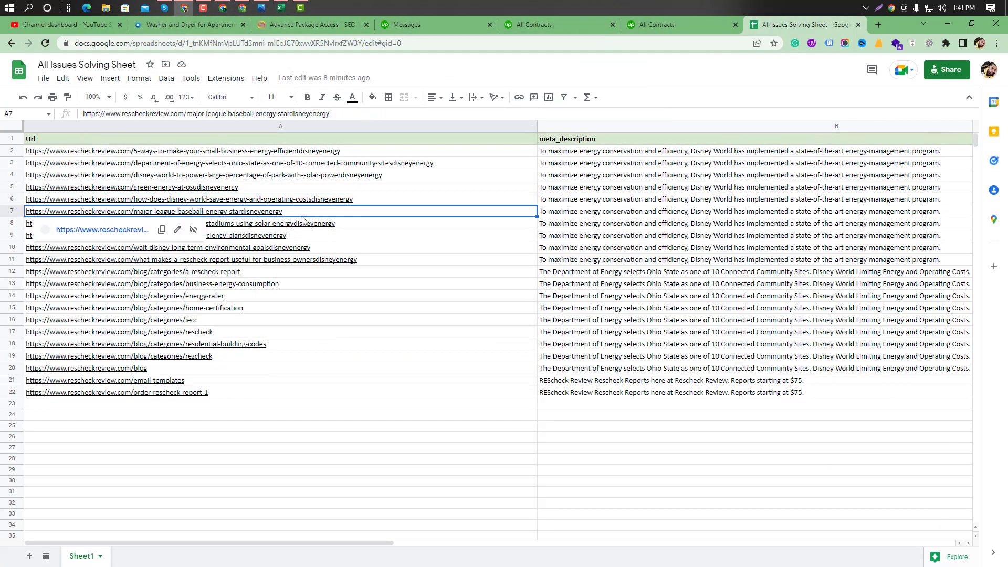
{"action": "left_click", "coordinate": [329, 226]}
{"action": "left_click", "coordinate": [340, 237]}
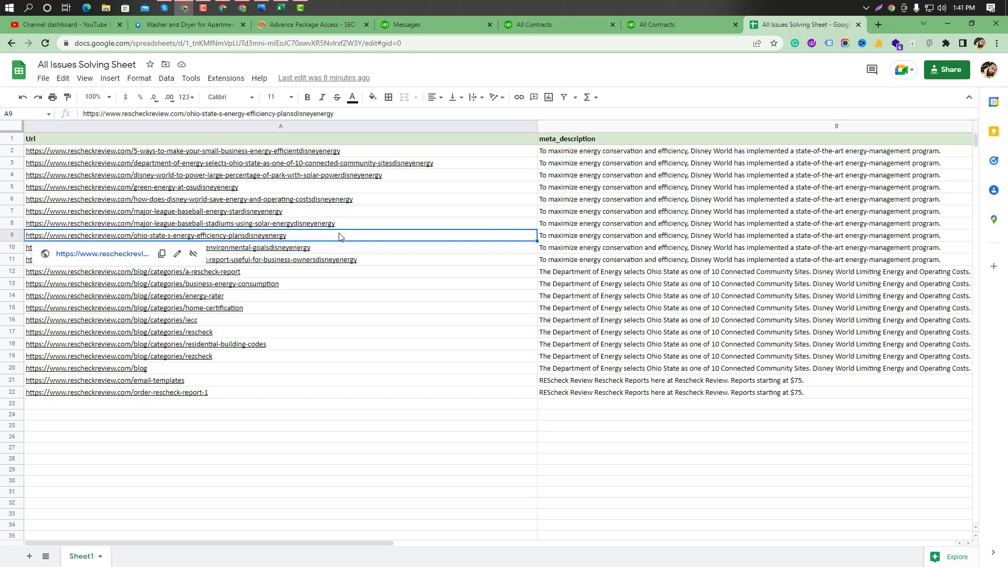
{"action": "left_click", "coordinate": [348, 249]}
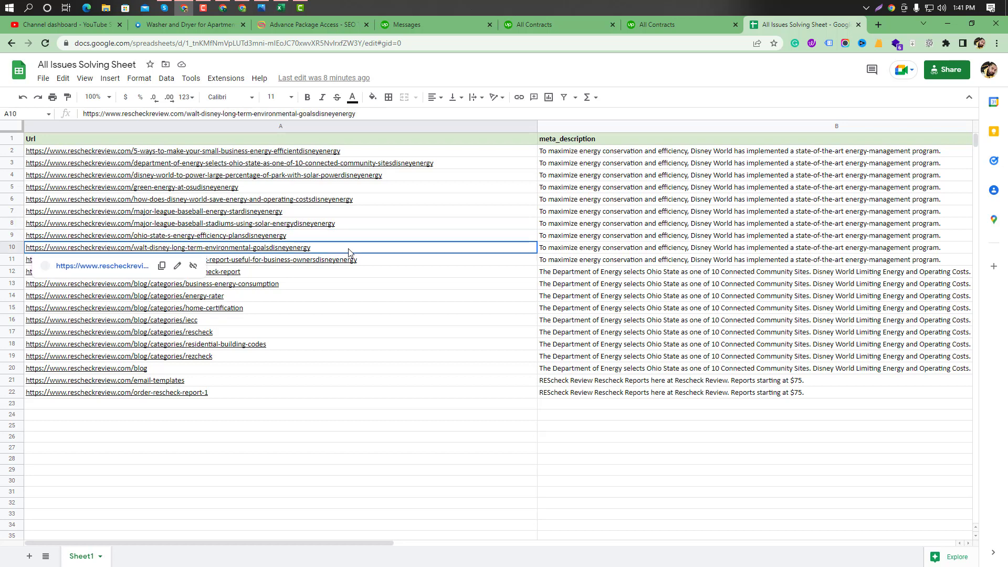
{"action": "left_click", "coordinate": [364, 261]}
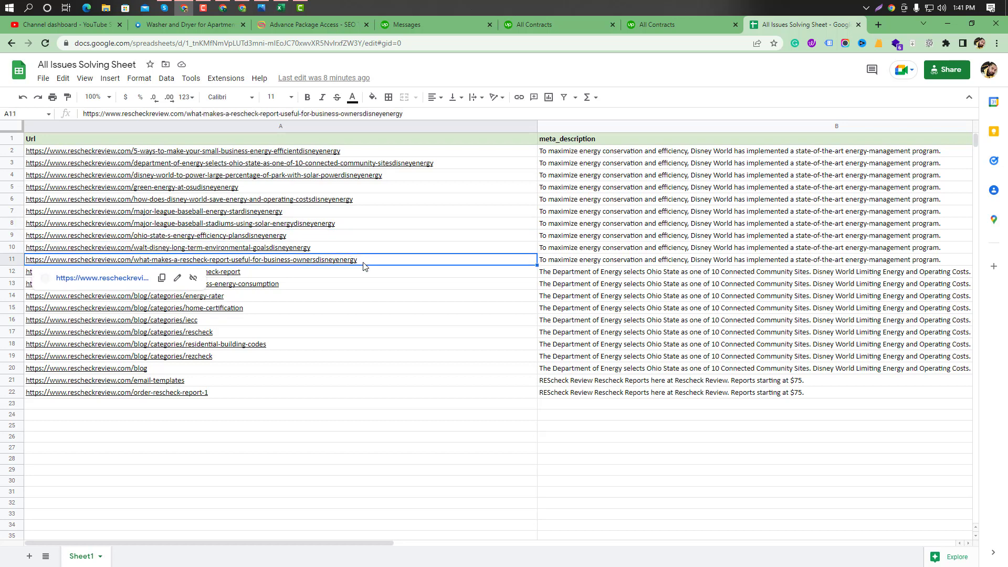
{"action": "left_click", "coordinate": [365, 276]}
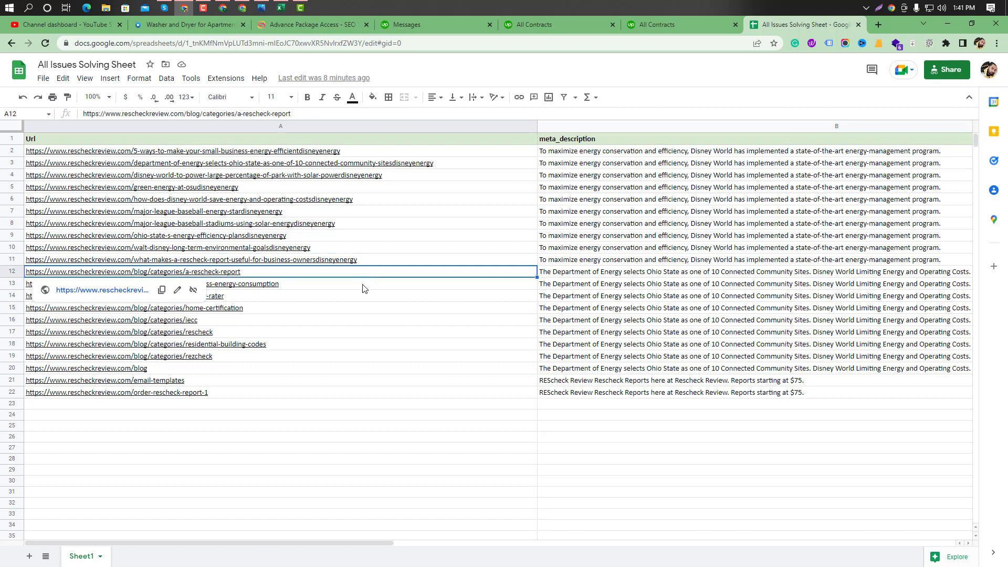
{"action": "left_click", "coordinate": [366, 287]}
{"action": "left_click", "coordinate": [365, 299]}
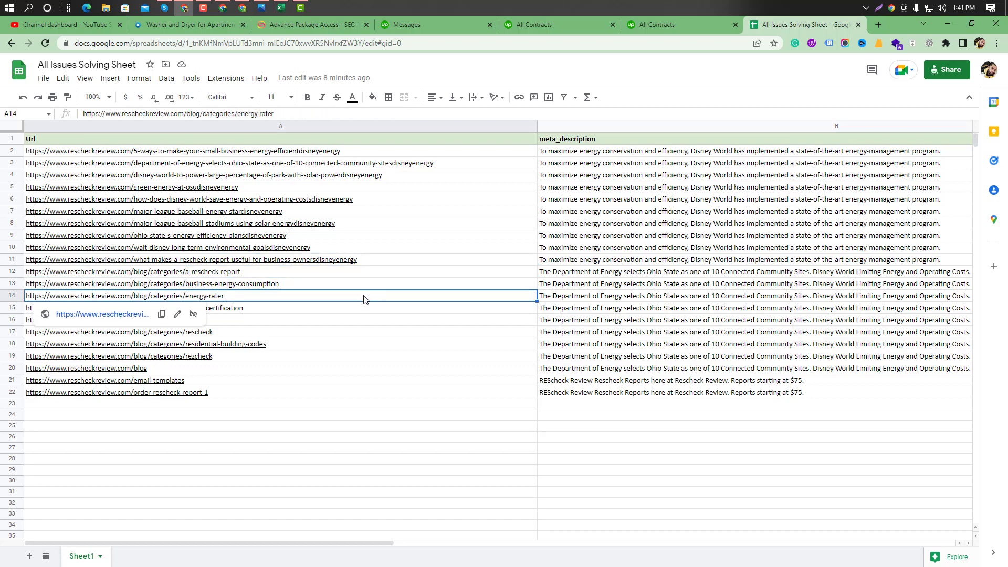
{"action": "left_click", "coordinate": [361, 310]}
{"action": "left_click", "coordinate": [362, 322]}
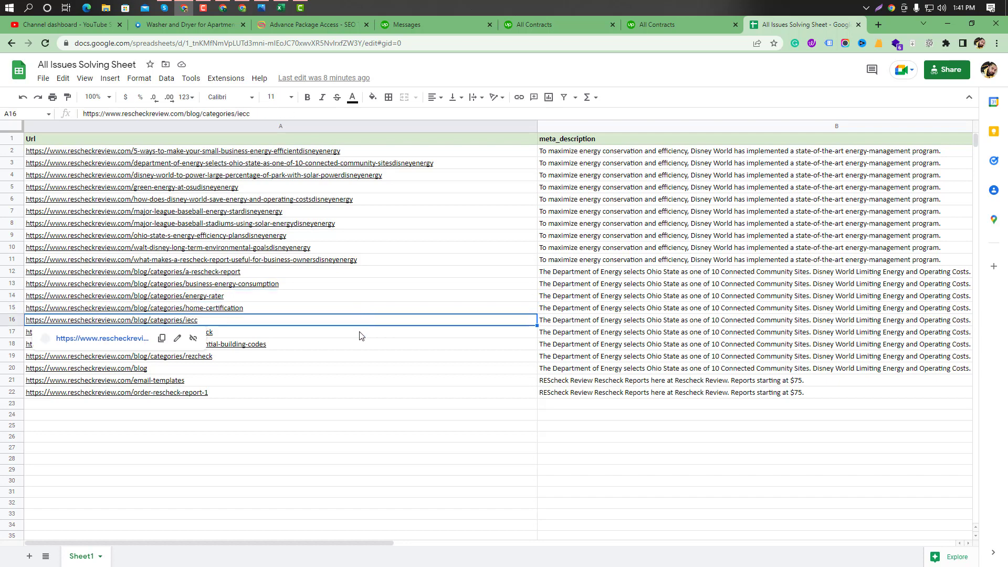
{"action": "left_click", "coordinate": [360, 335]}
{"action": "left_click", "coordinate": [360, 347]}
{"action": "left_click", "coordinate": [348, 364]}
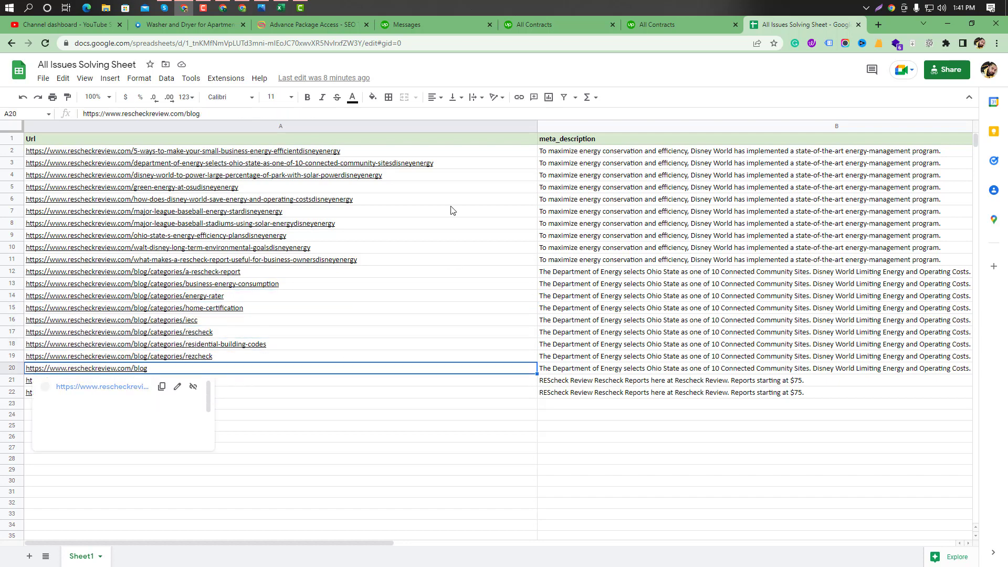
- Switch back to the Wix dashboard and compare the published posts with the affected URLs
{"action": "left_click", "coordinate": [223, 7]}
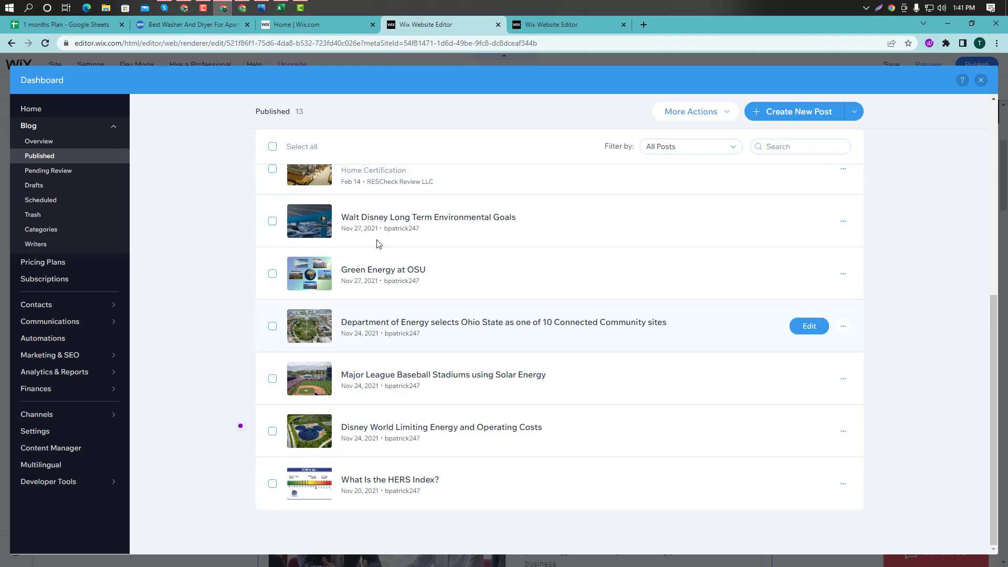
{"action": "scroll", "coordinate": [593, 459], "scroll_direction": "up", "scroll_amount": 1}
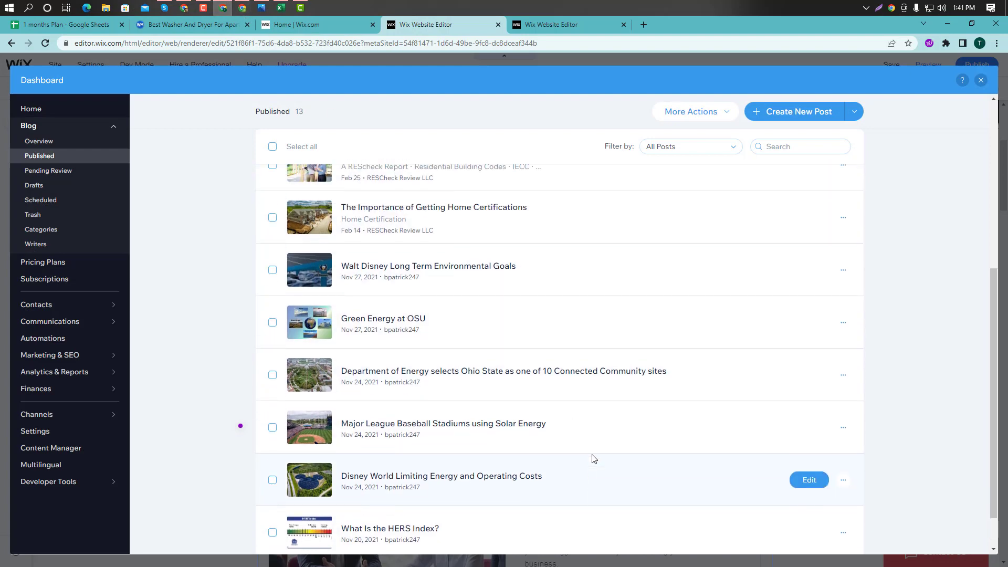
{"action": "scroll", "coordinate": [593, 458], "scroll_direction": "up", "scroll_amount": 5}
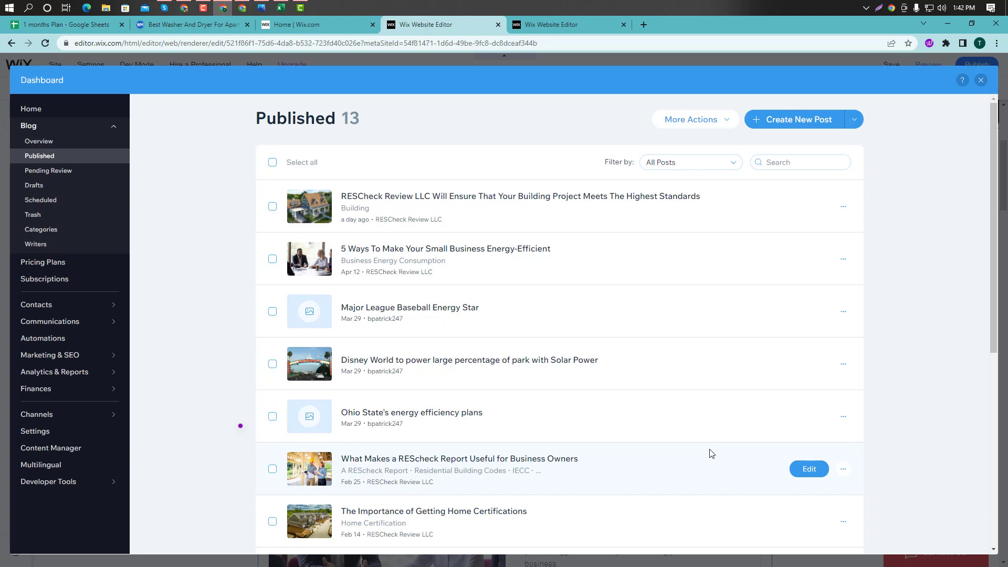
{"action": "scroll", "coordinate": [712, 453], "scroll_direction": "down", "scroll_amount": 6}
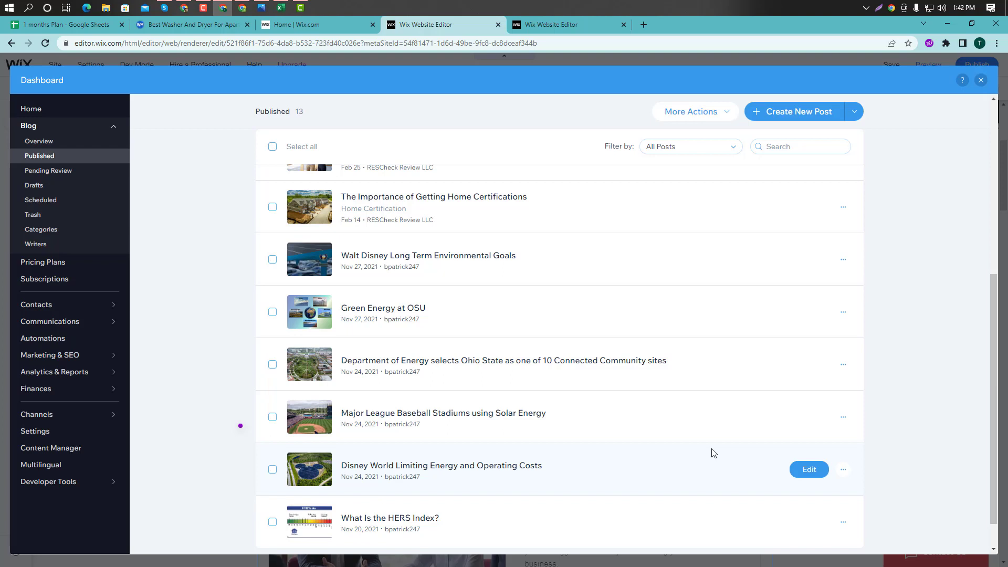
{"action": "scroll", "coordinate": [711, 453], "scroll_direction": "up", "scroll_amount": 2}
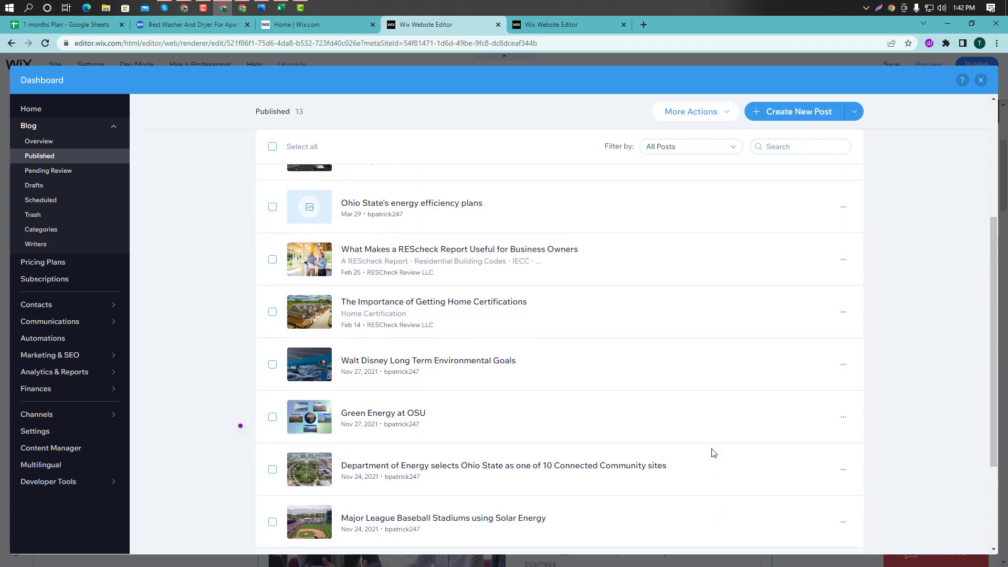
{"action": "scroll", "coordinate": [712, 454], "scroll_direction": "down", "scroll_amount": 3}
{"action": "scroll", "coordinate": [713, 453], "scroll_direction": "up", "scroll_amount": 1}
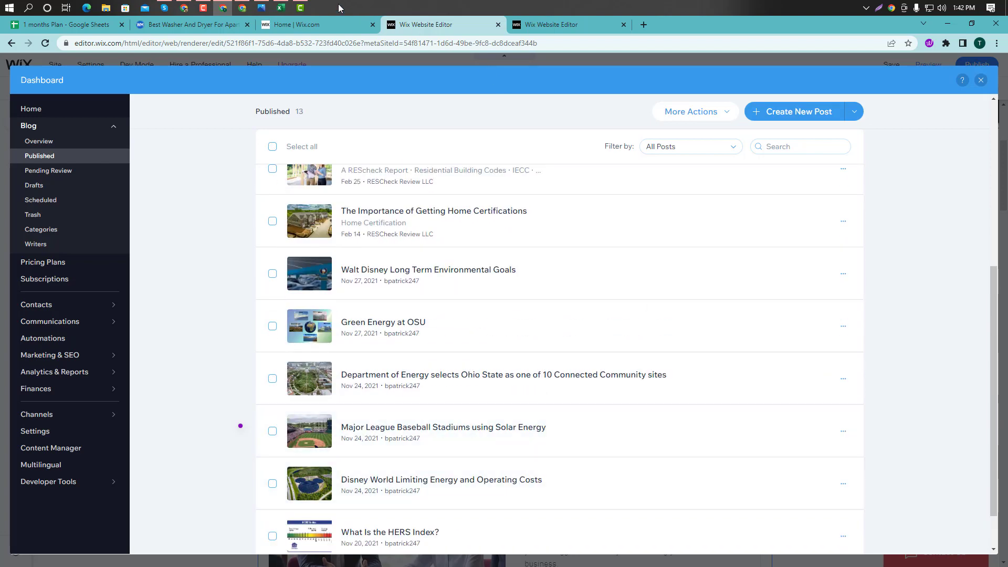
{"action": "left_click", "coordinate": [307, 5]}
{"action": "left_click", "coordinate": [307, 5]}
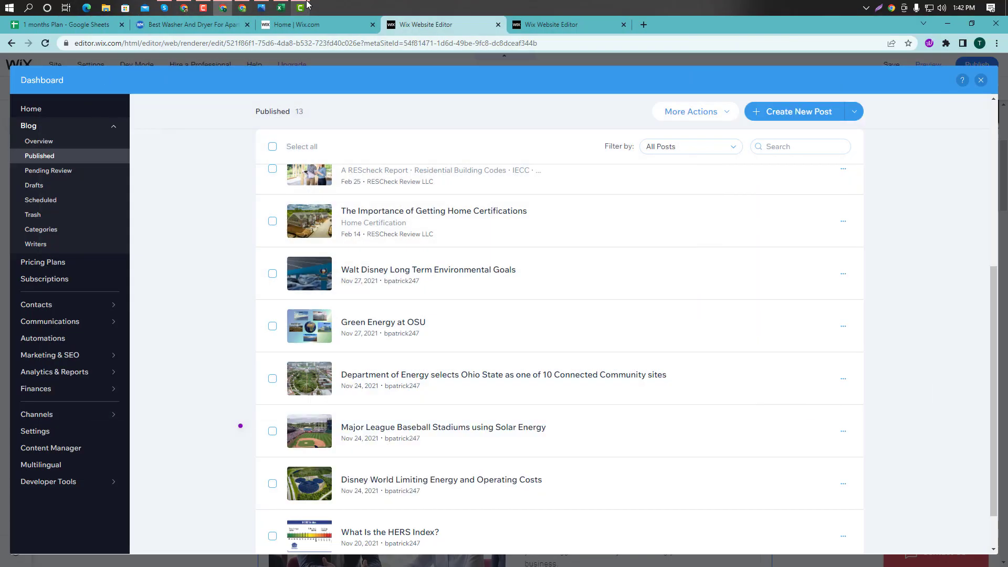